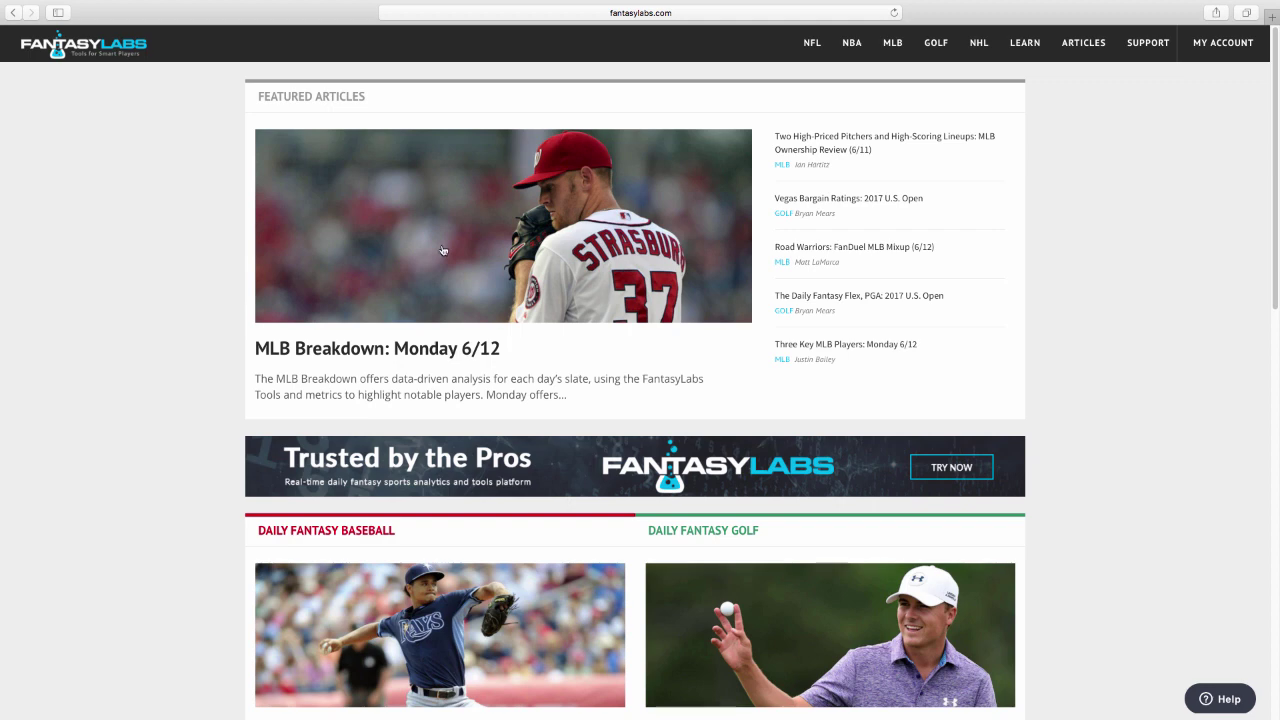
Step: Open the golf ownership dashboard and sort the 6/11/2017 contest's players by actual points, highest first
{"action": "mouse_move", "coordinate": [934, 46]}
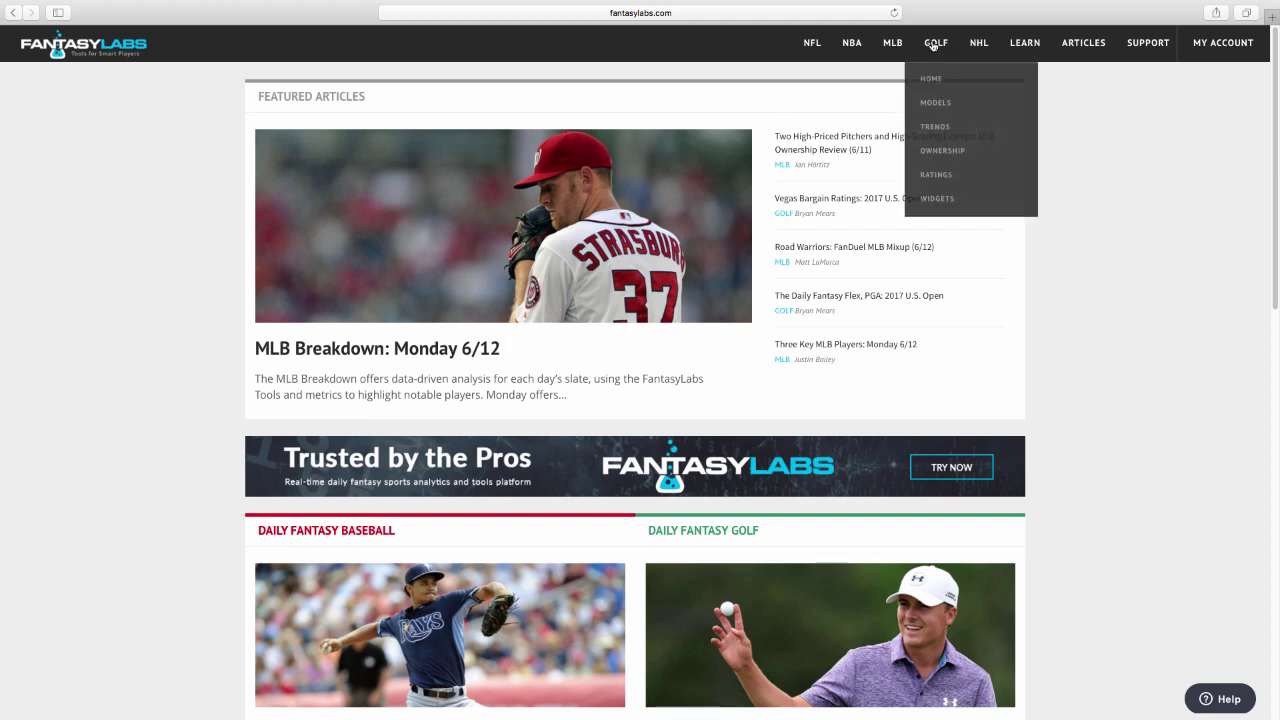
{"action": "left_click", "coordinate": [945, 151]}
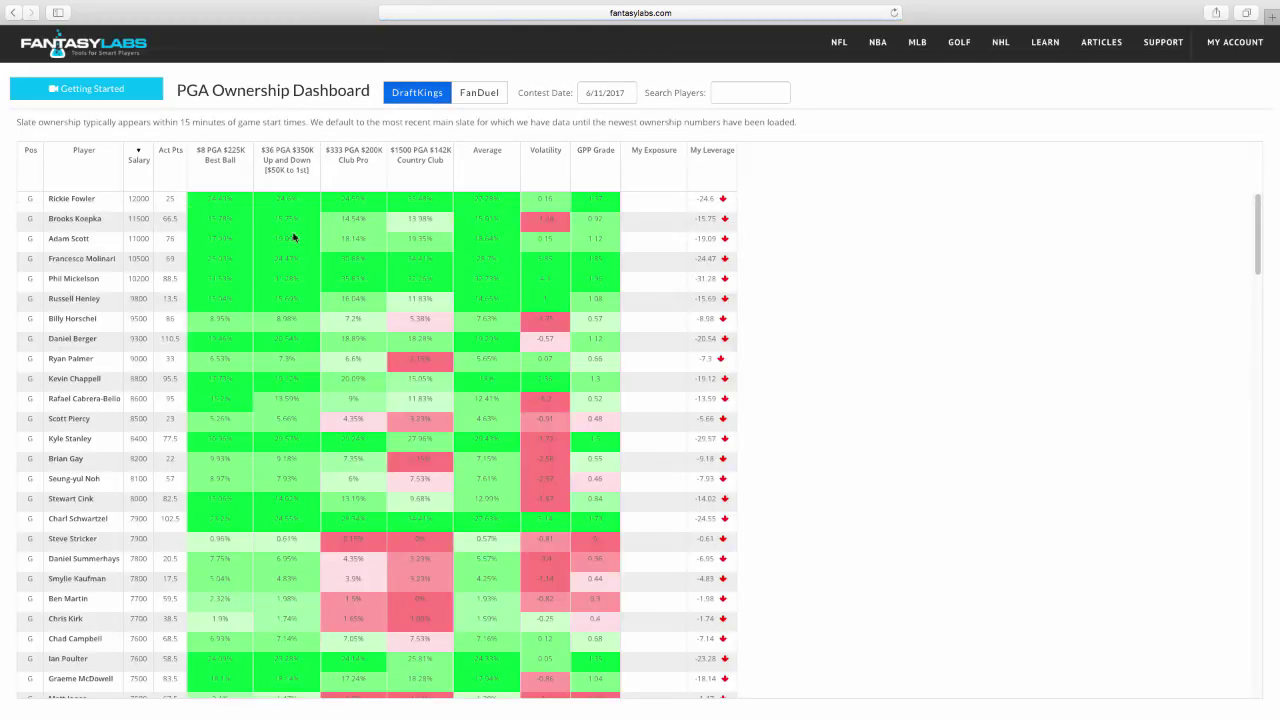
{"action": "left_click", "coordinate": [172, 152]}
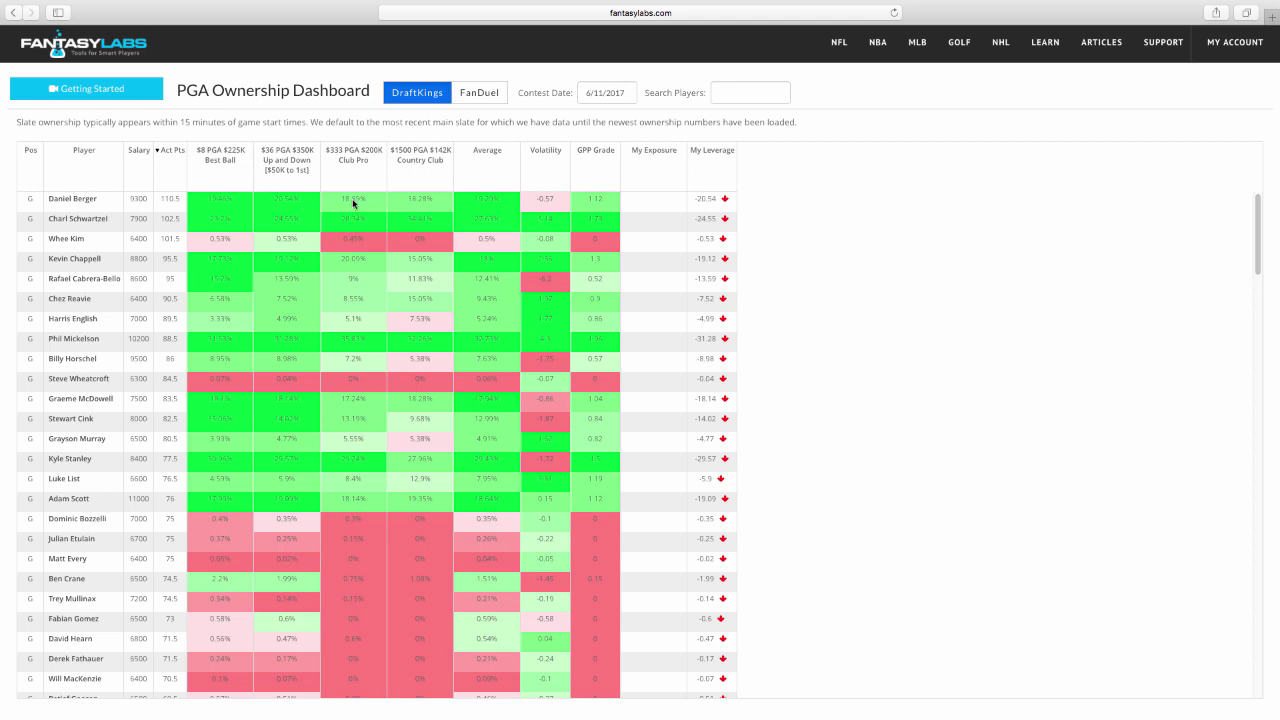
Step: Show the ownership data for the 6/4/2017 contest, sorted by actual points from highest to lowest
{"action": "left_click", "coordinate": [606, 92]}
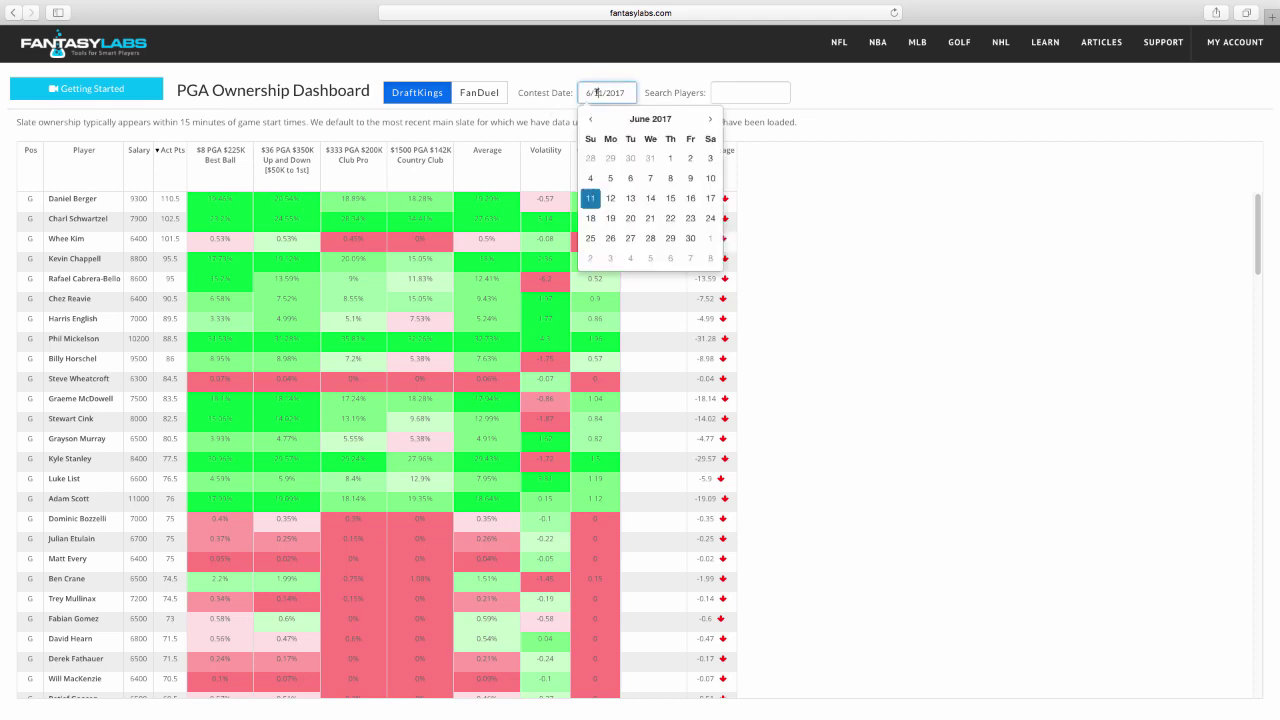
{"action": "left_click", "coordinate": [593, 178]}
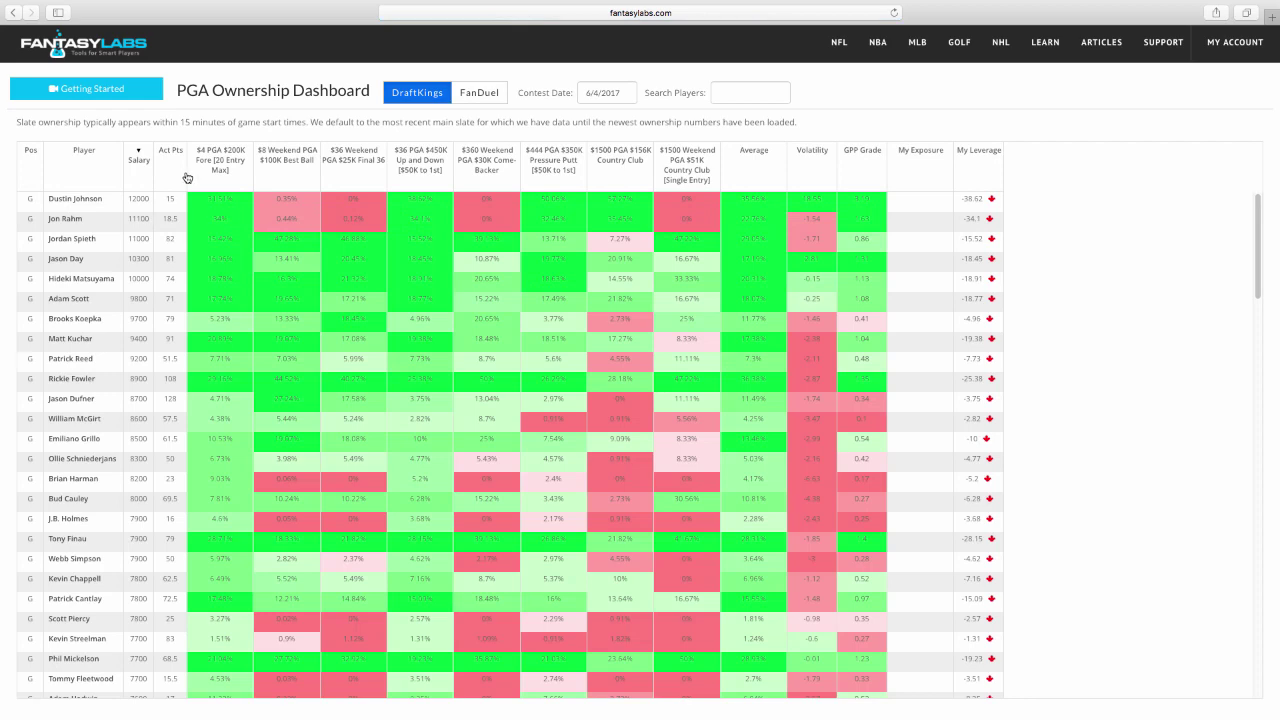
{"action": "left_click", "coordinate": [173, 152]}
{"action": "left_click", "coordinate": [173, 152]}
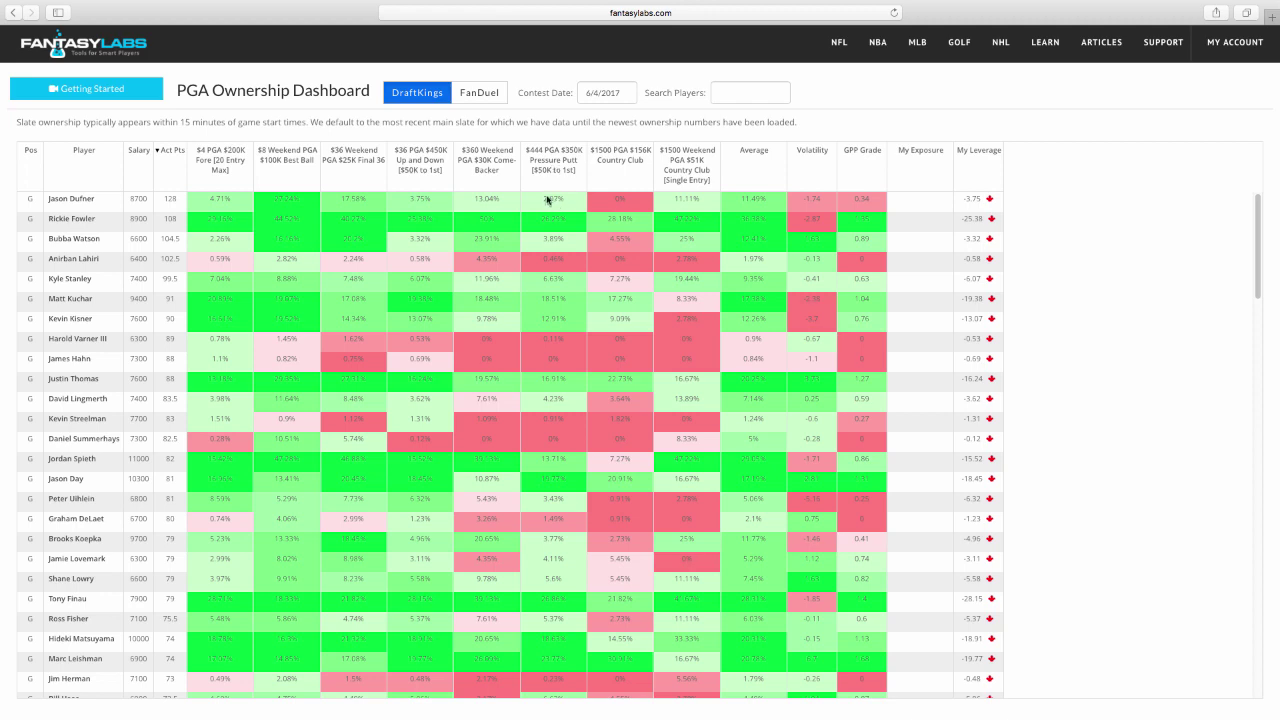
Step: Change the contest date to 5/28/2017 and rank the players by actual points
{"action": "left_click", "coordinate": [598, 92]}
{"action": "left_click", "coordinate": [594, 157]}
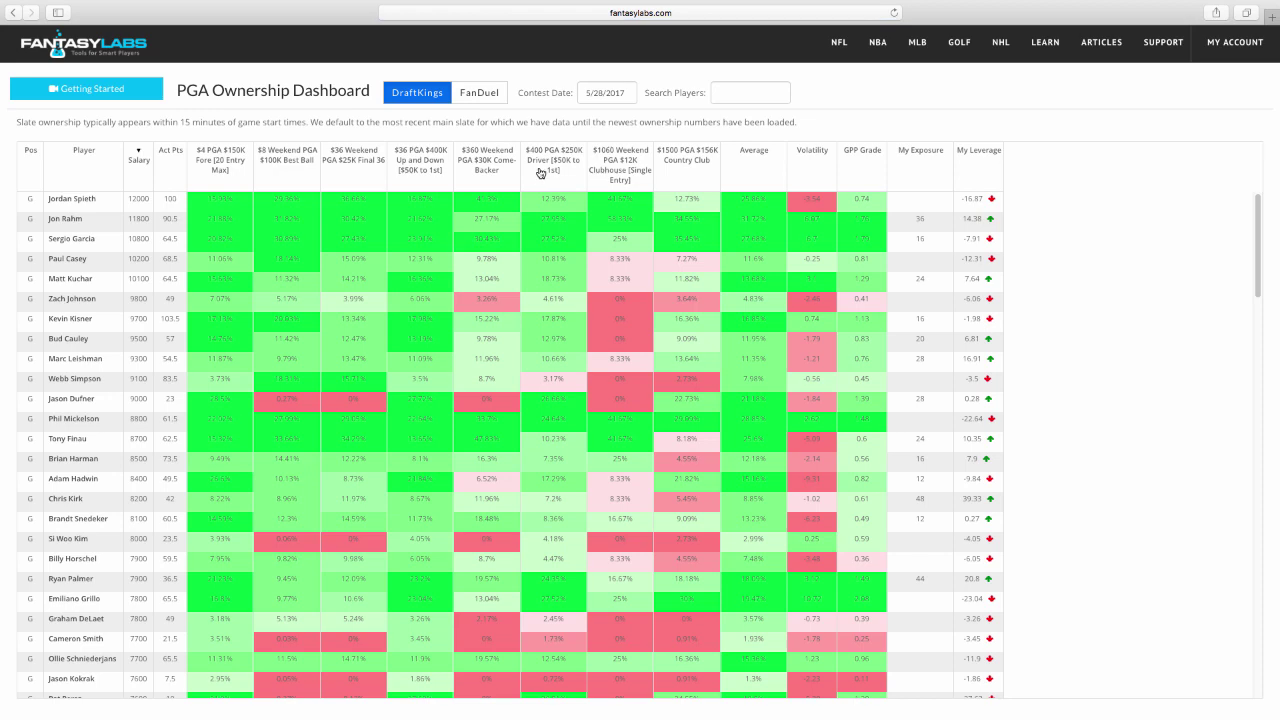
{"action": "left_click", "coordinate": [172, 151]}
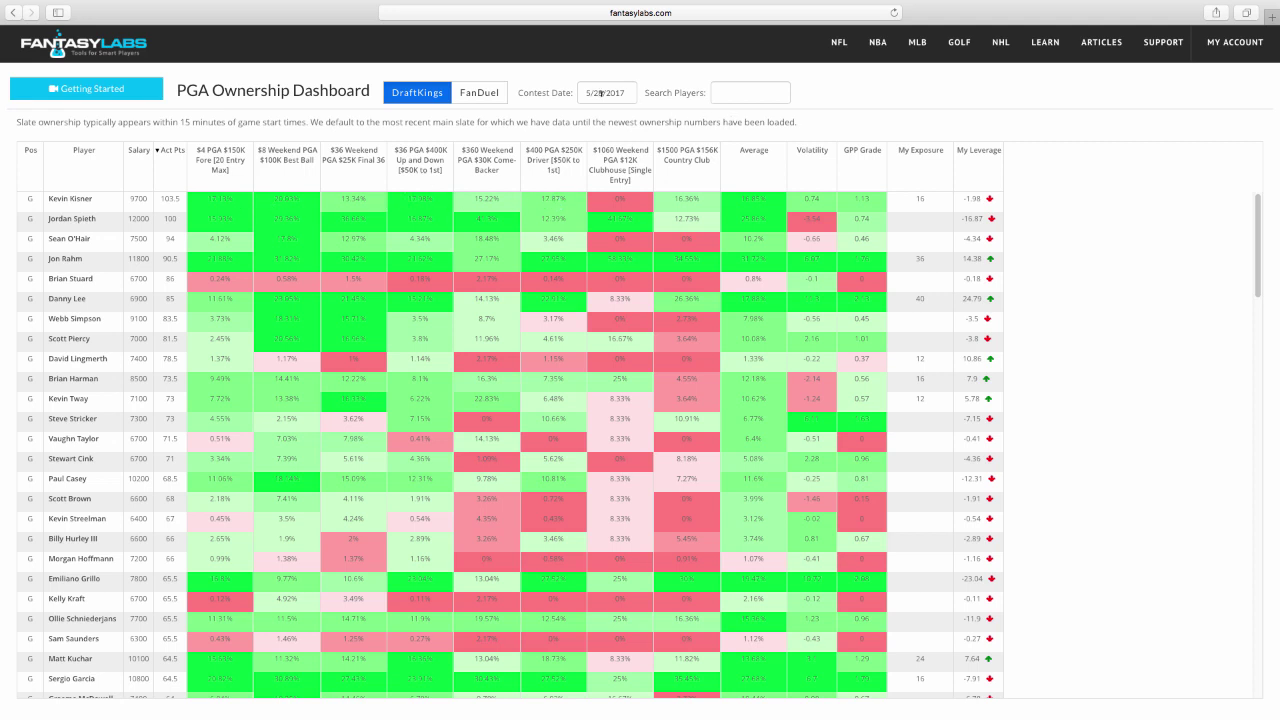
Step: Load the 5/21/2017 contest's ownership and order the players by actual points
{"action": "left_click", "coordinate": [601, 92]}
{"action": "left_click", "coordinate": [589, 224]}
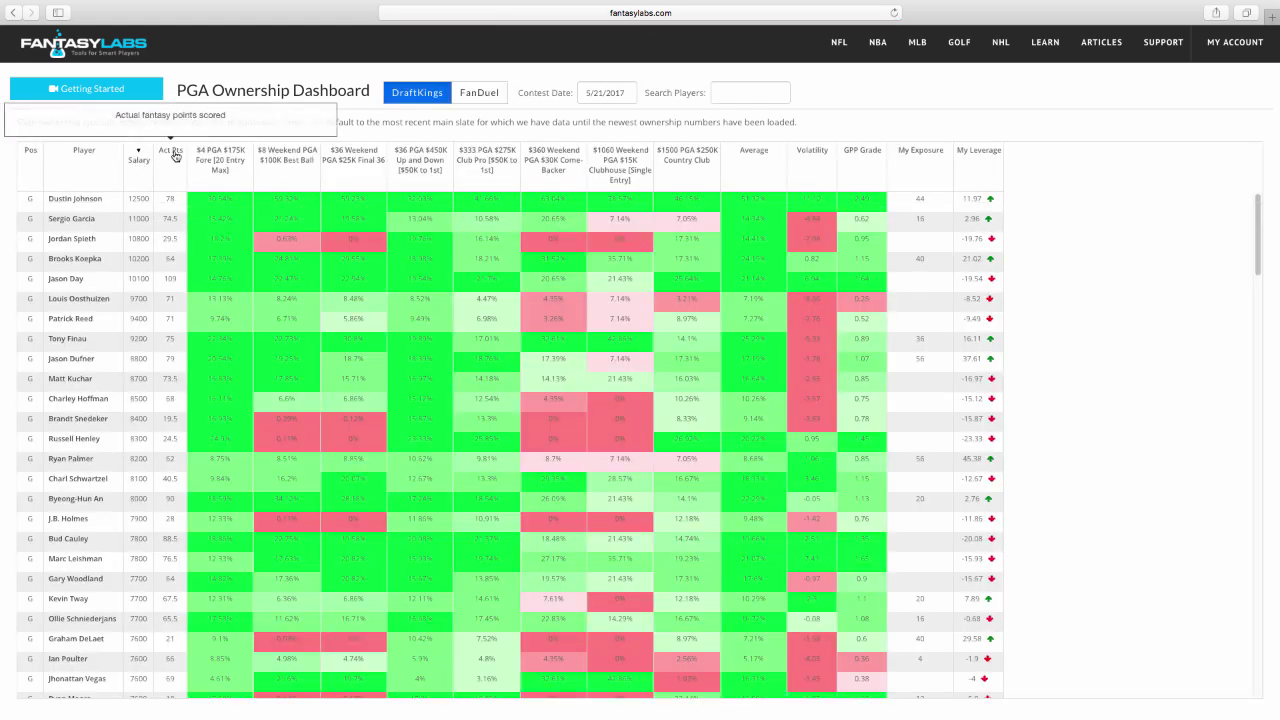
{"action": "left_click", "coordinate": [174, 152]}
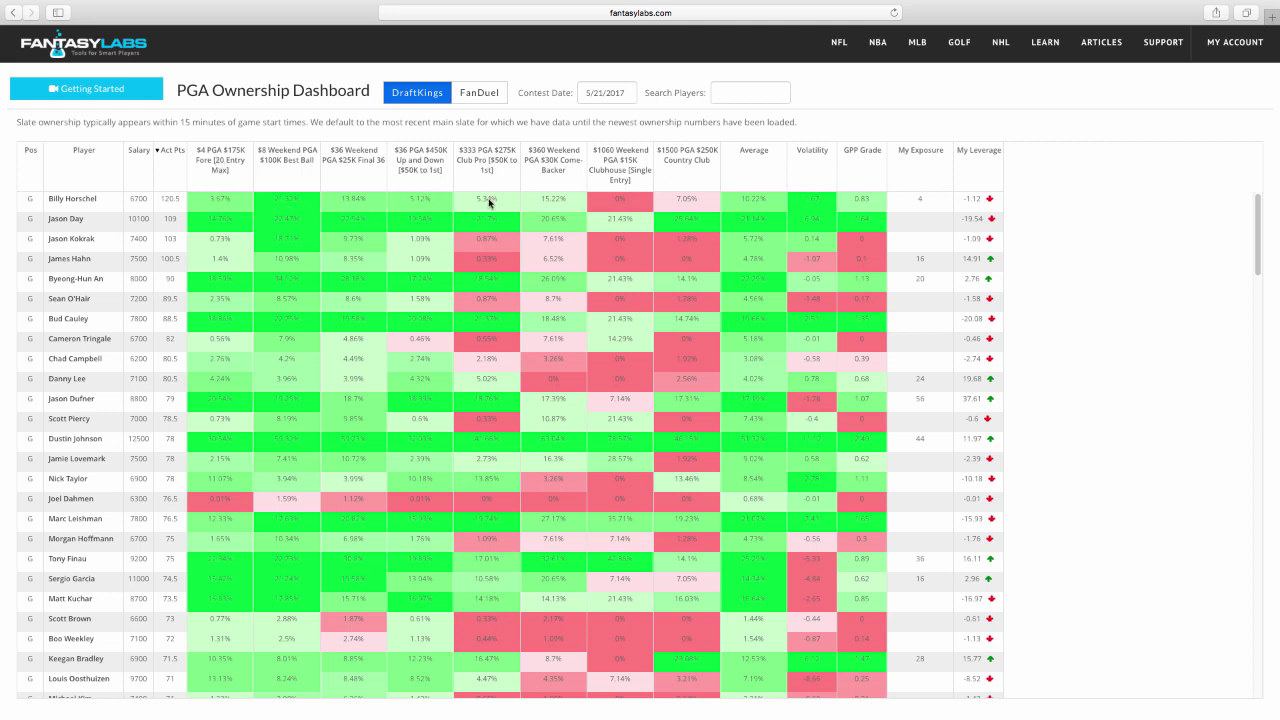
Step: Set the contest date to 5/14/2017 and sort its players by actual points in descending order
{"action": "left_click", "coordinate": [608, 92]}
{"action": "left_click", "coordinate": [590, 198]}
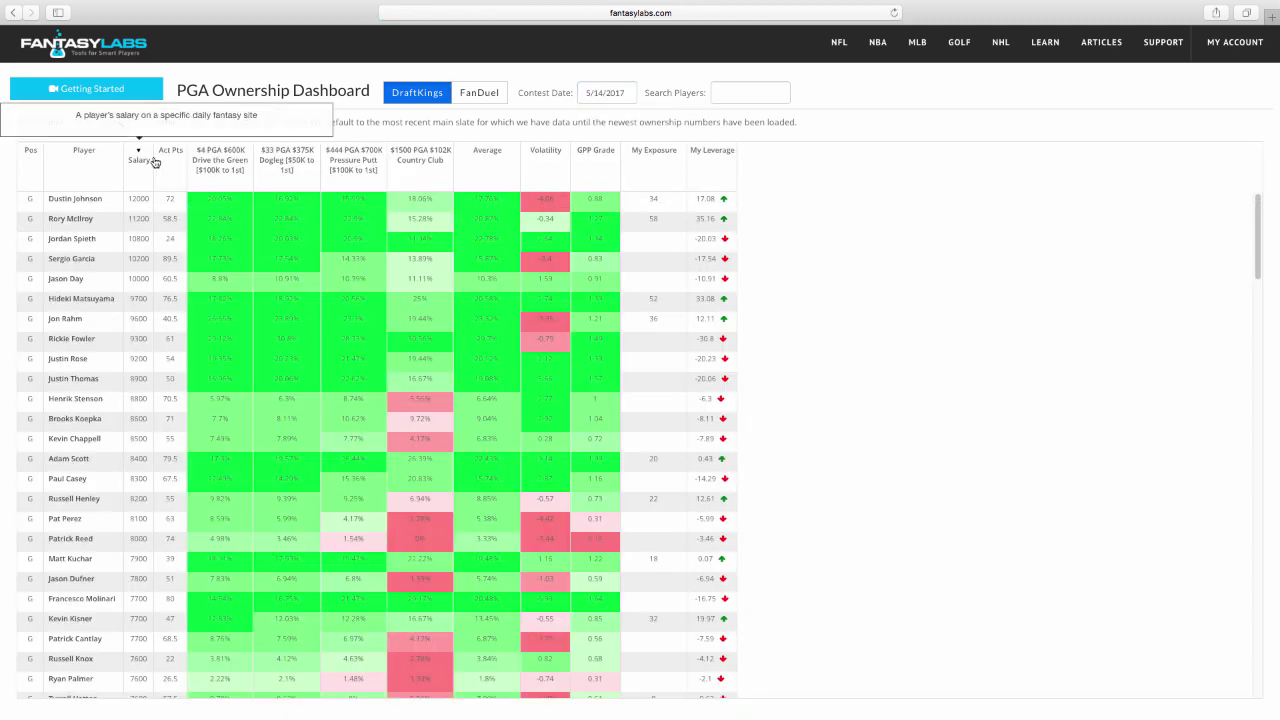
{"action": "left_click", "coordinate": [170, 152]}
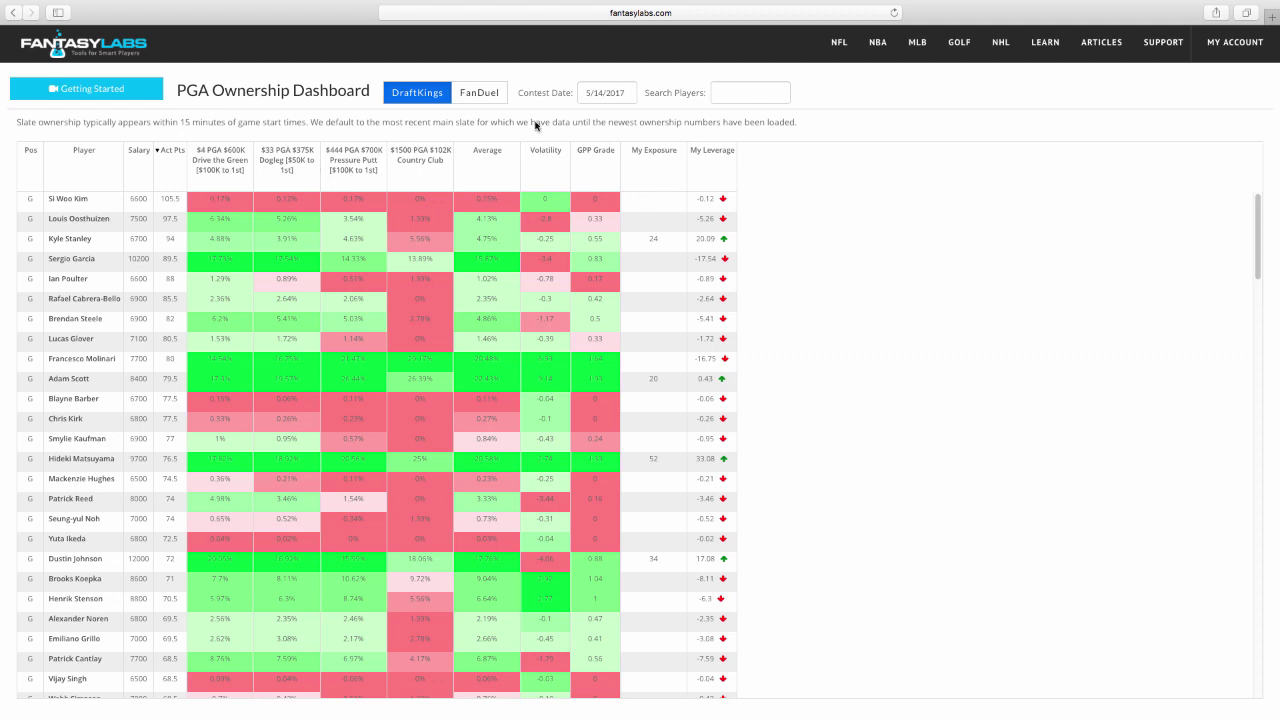
Step: View the ownership data for the 5/7/2017 contest sorted by highest salary, and load the 4/30/2017 contest
{"action": "left_click", "coordinate": [604, 92]}
{"action": "left_click", "coordinate": [591, 178]}
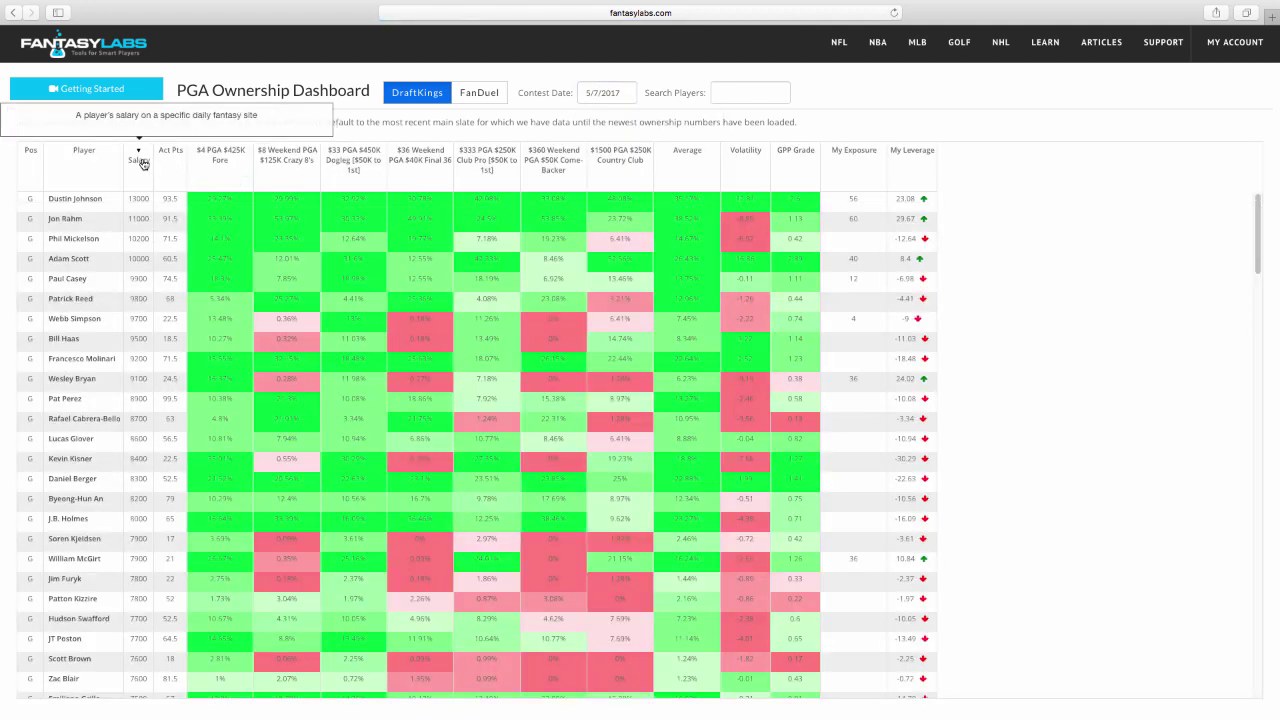
{"action": "left_click", "coordinate": [143, 163]}
{"action": "left_click", "coordinate": [141, 163]}
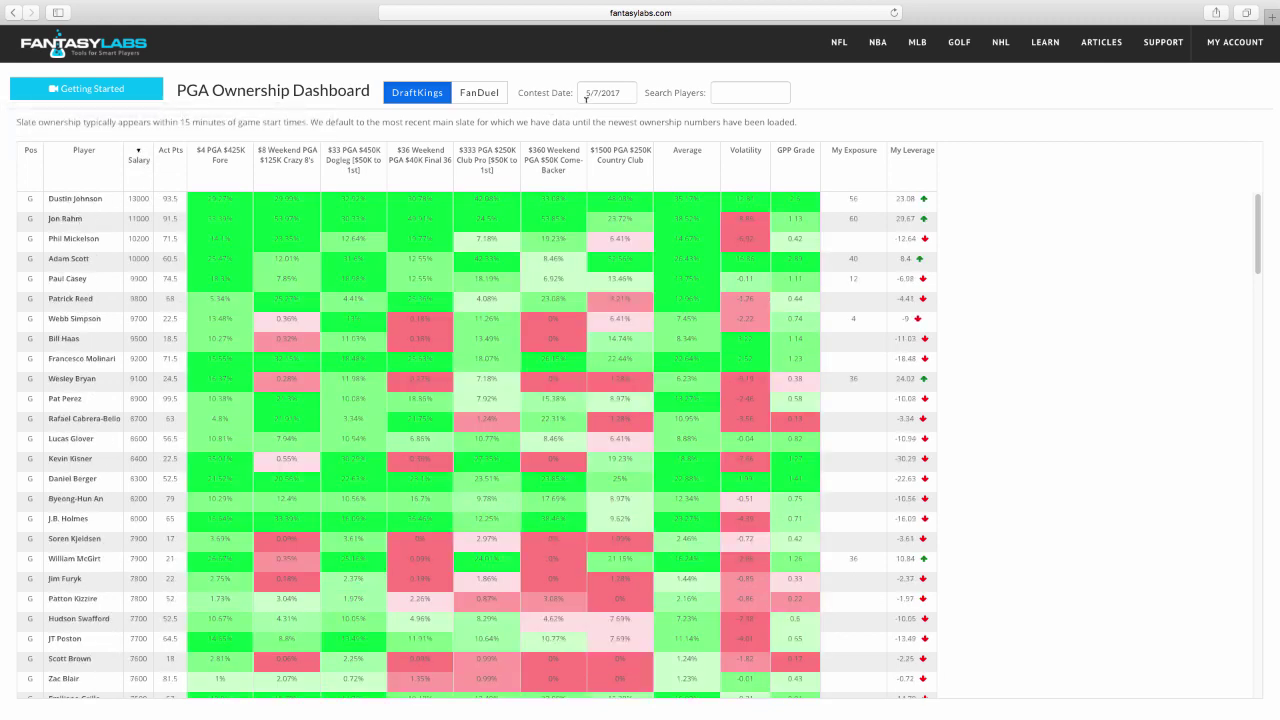
{"action": "left_click", "coordinate": [606, 91]}
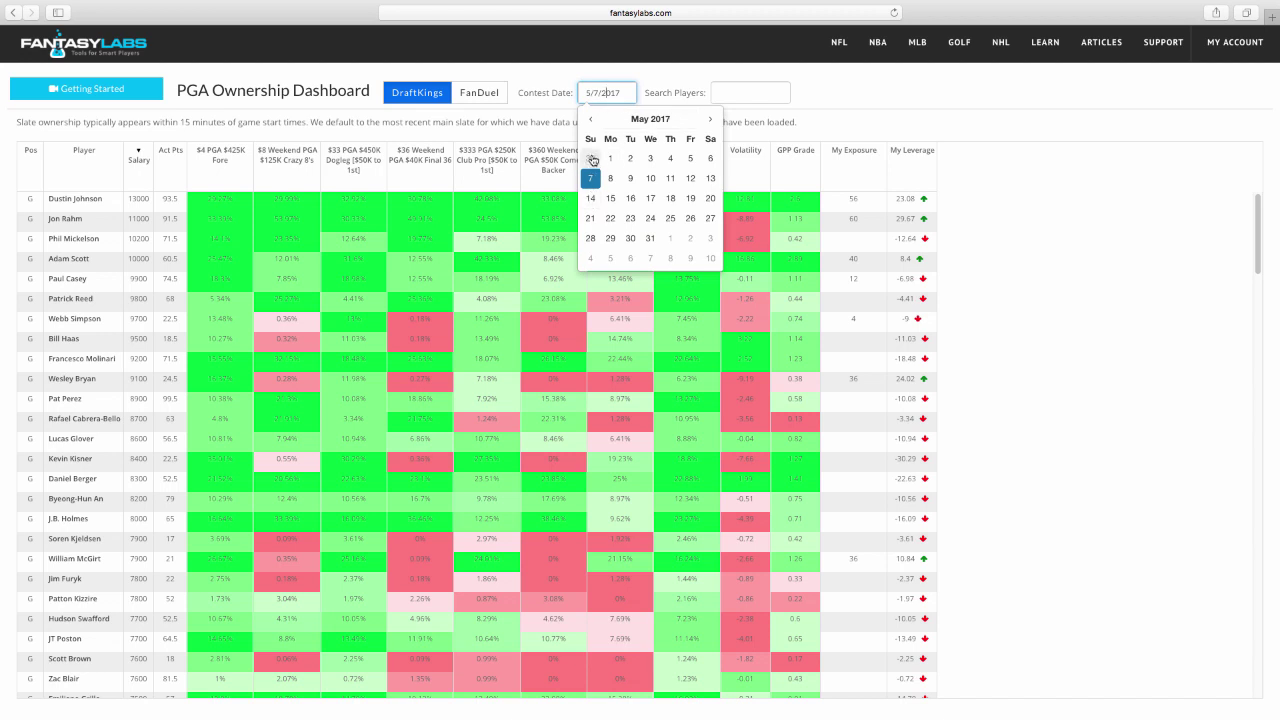
{"action": "left_click", "coordinate": [590, 158]}
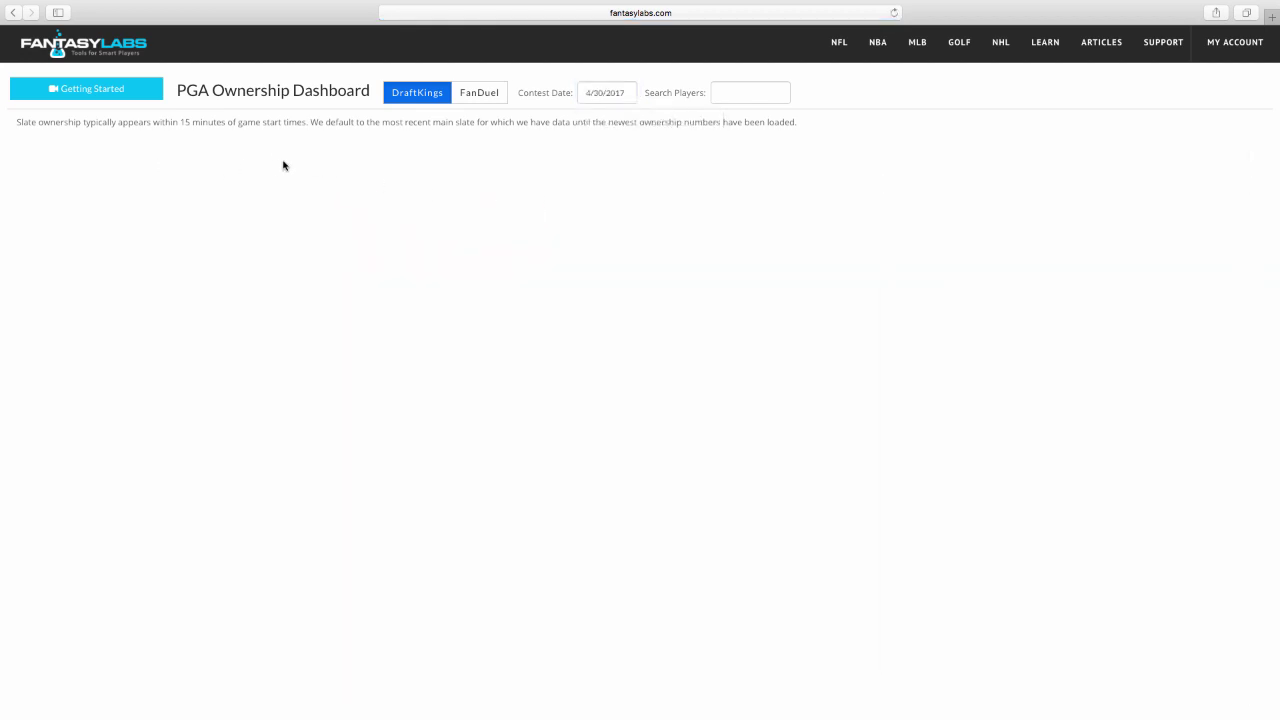
Step: Bring back the ownership data for the 5/28/2017 contest and for the 6/4/2017 contest
{"action": "left_click", "coordinate": [606, 92]}
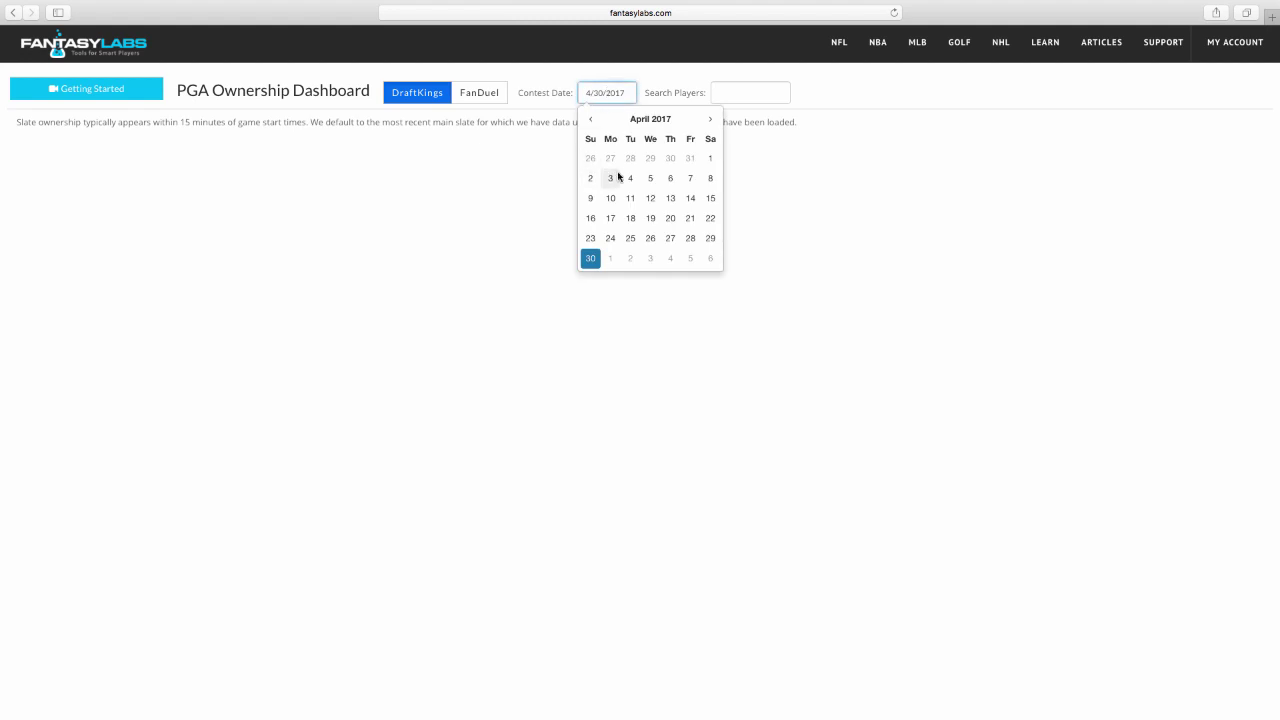
{"action": "left_click", "coordinate": [710, 120]}
{"action": "left_click", "coordinate": [710, 120]}
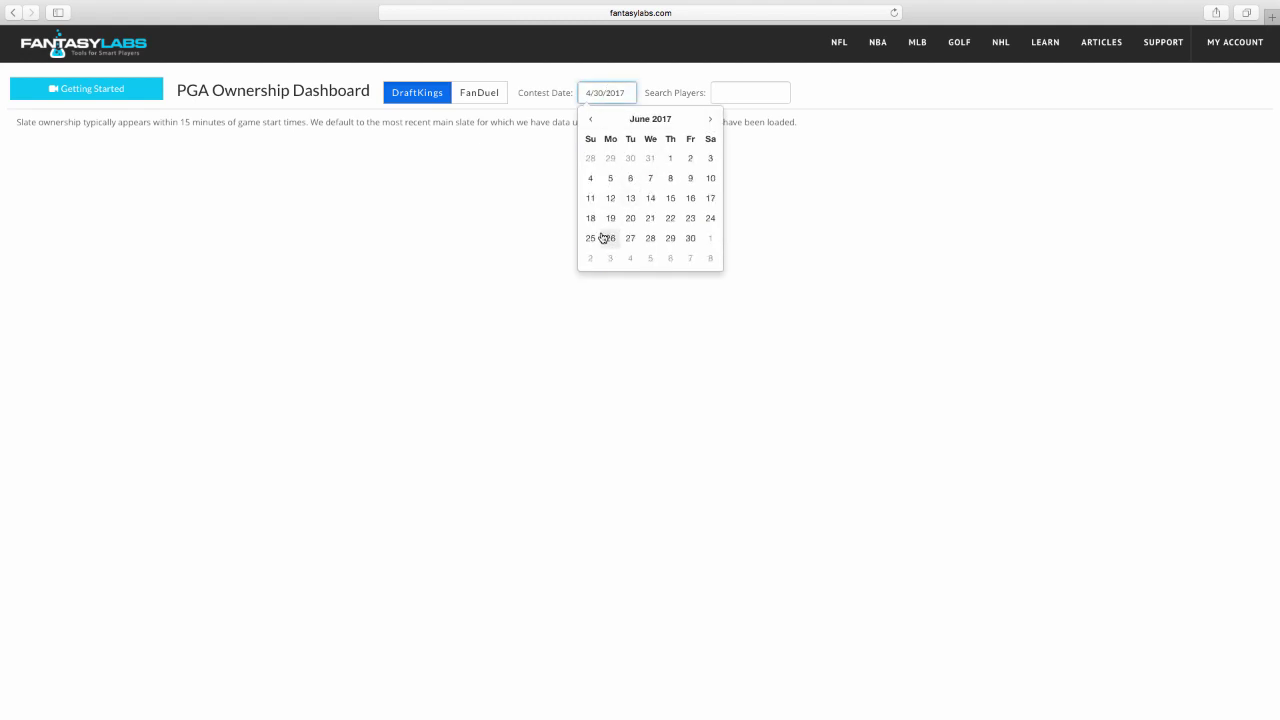
{"action": "left_click", "coordinate": [592, 162]}
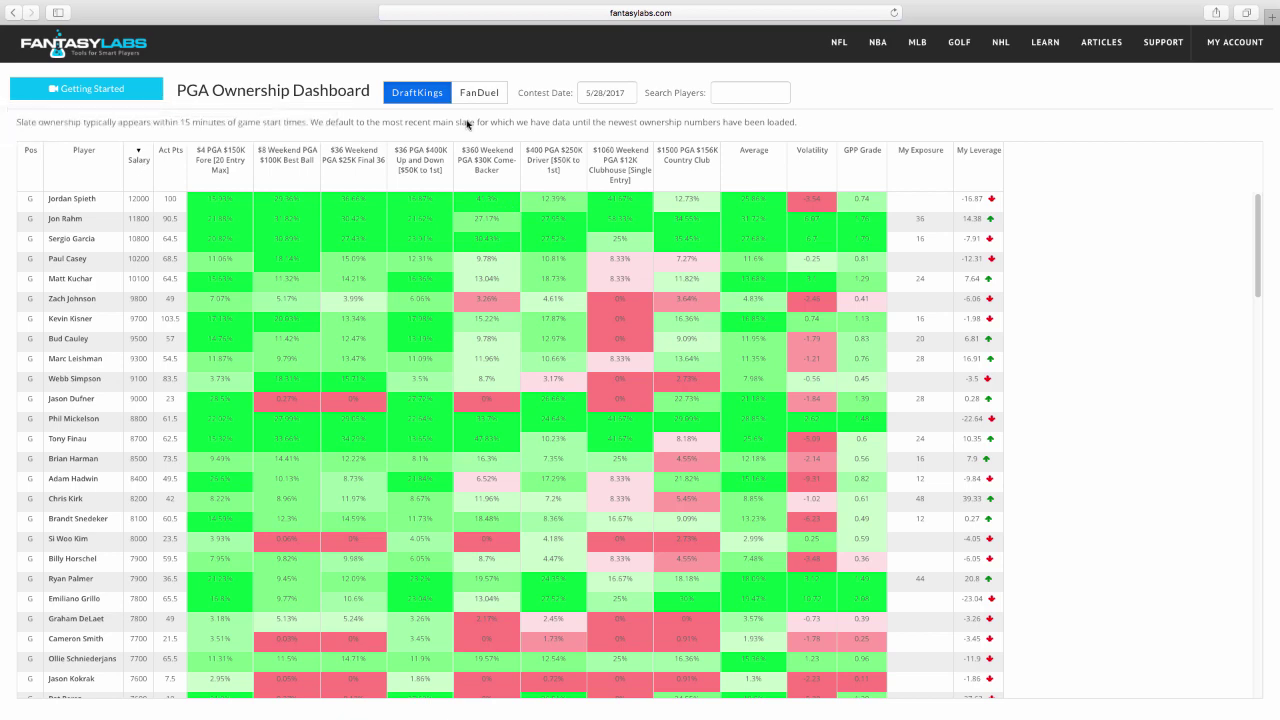
{"action": "left_click", "coordinate": [605, 94]}
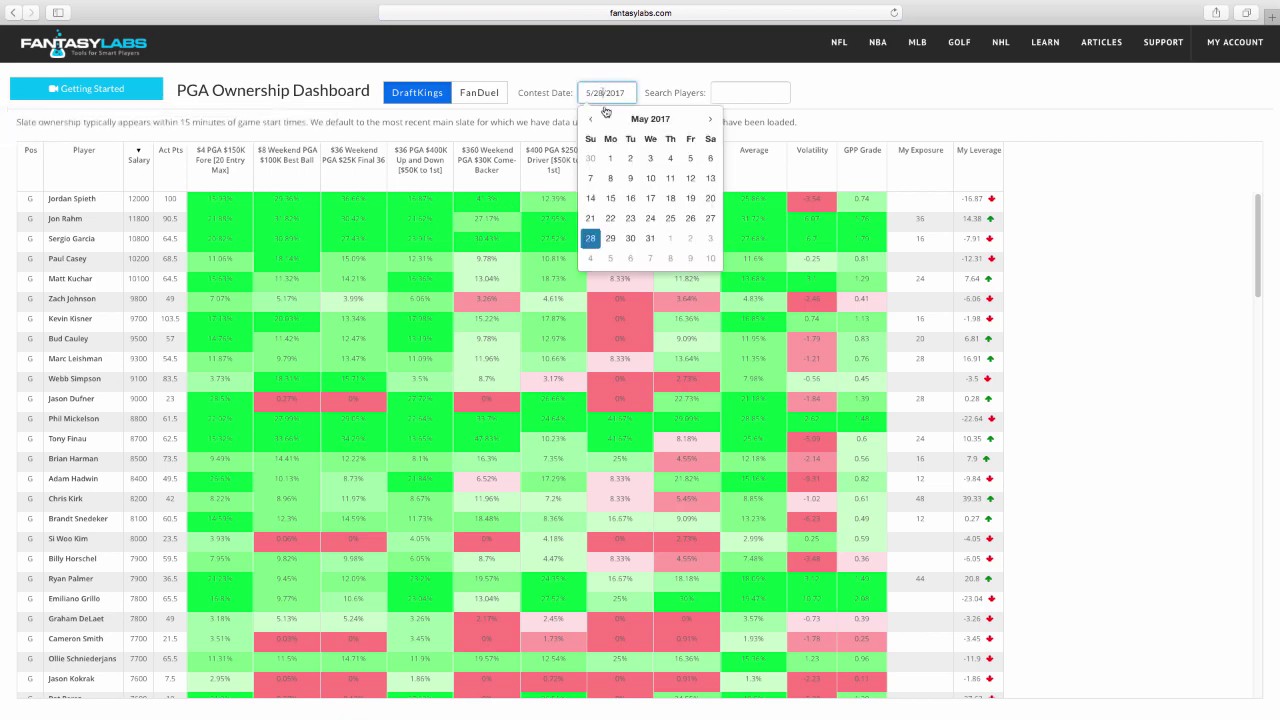
{"action": "left_click", "coordinate": [590, 262]}
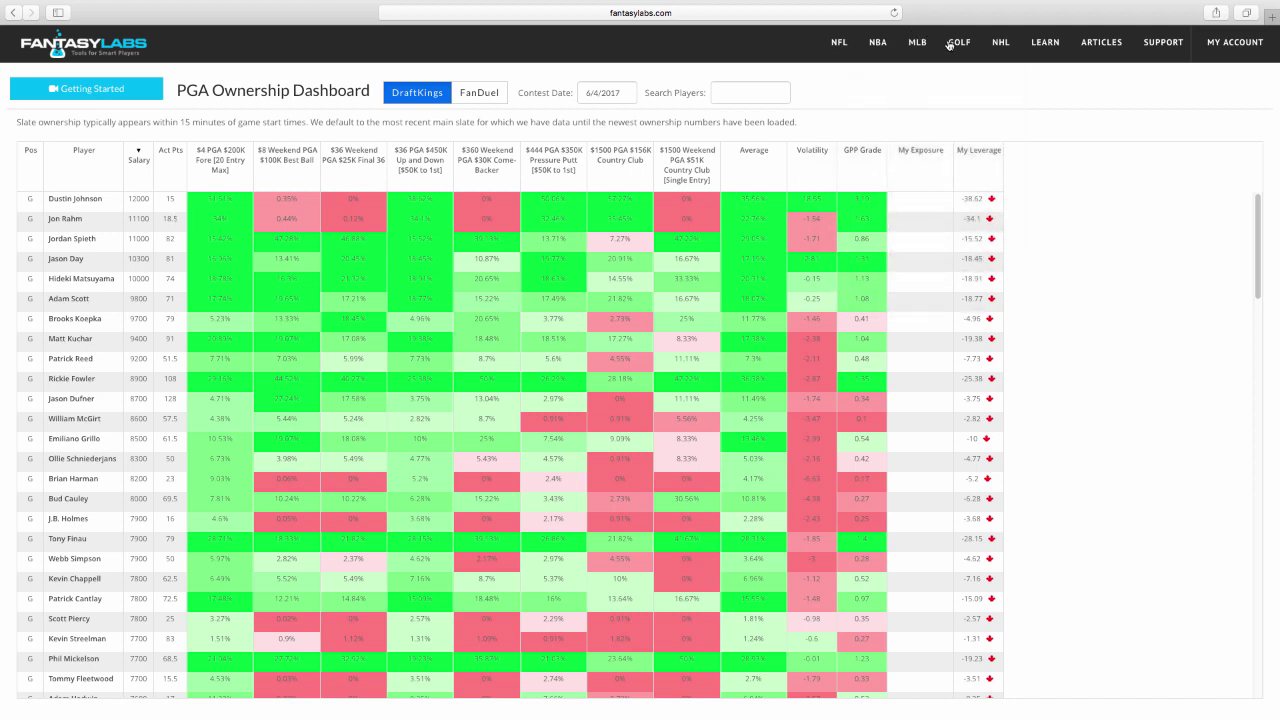
Step: Open the golf trends tool and create a new PGA trend for DraftKings named "Duds lately"
{"action": "mouse_move", "coordinate": [952, 46]}
{"action": "left_click", "coordinate": [960, 125]}
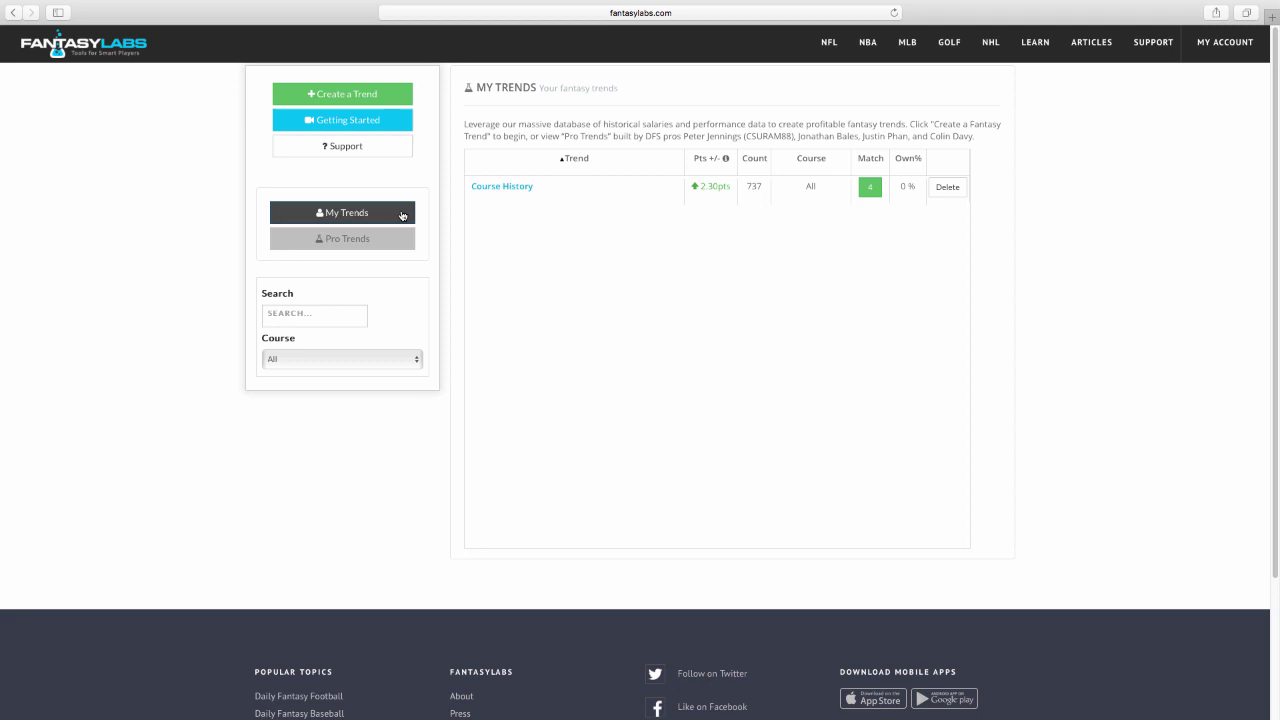
{"action": "left_click", "coordinate": [346, 95]}
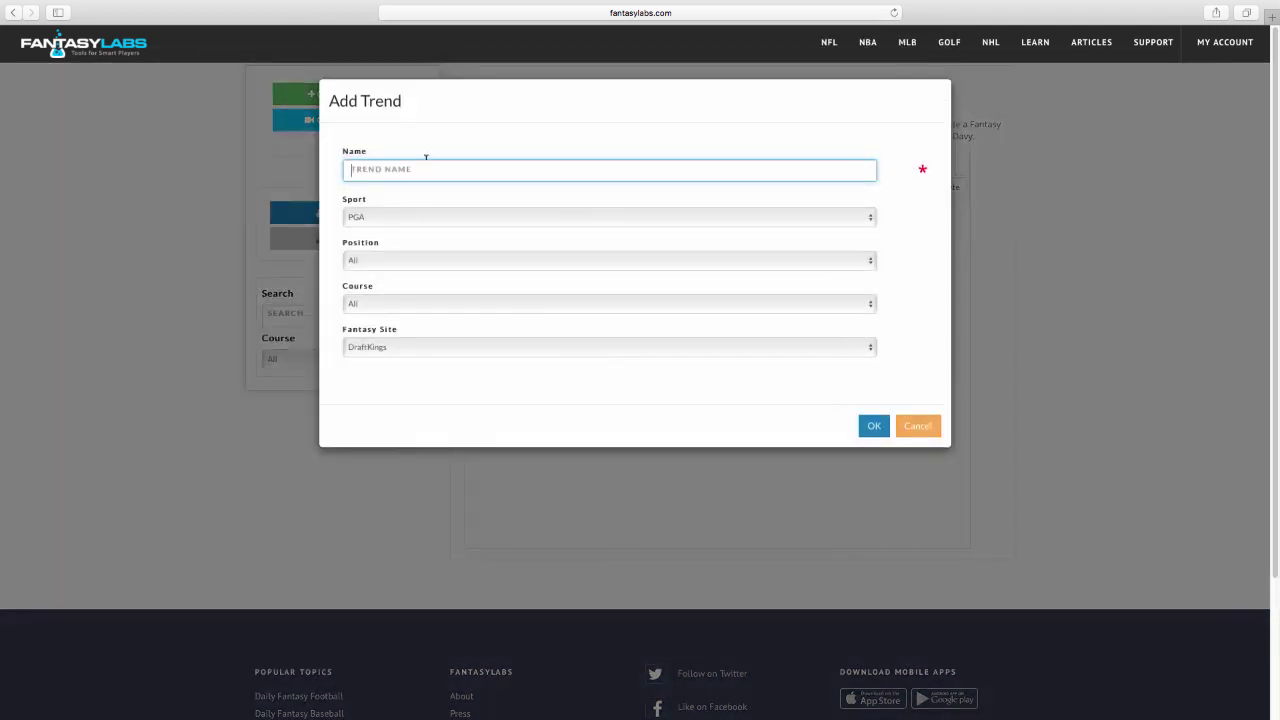
{"action": "type", "text": "Duds lately"}
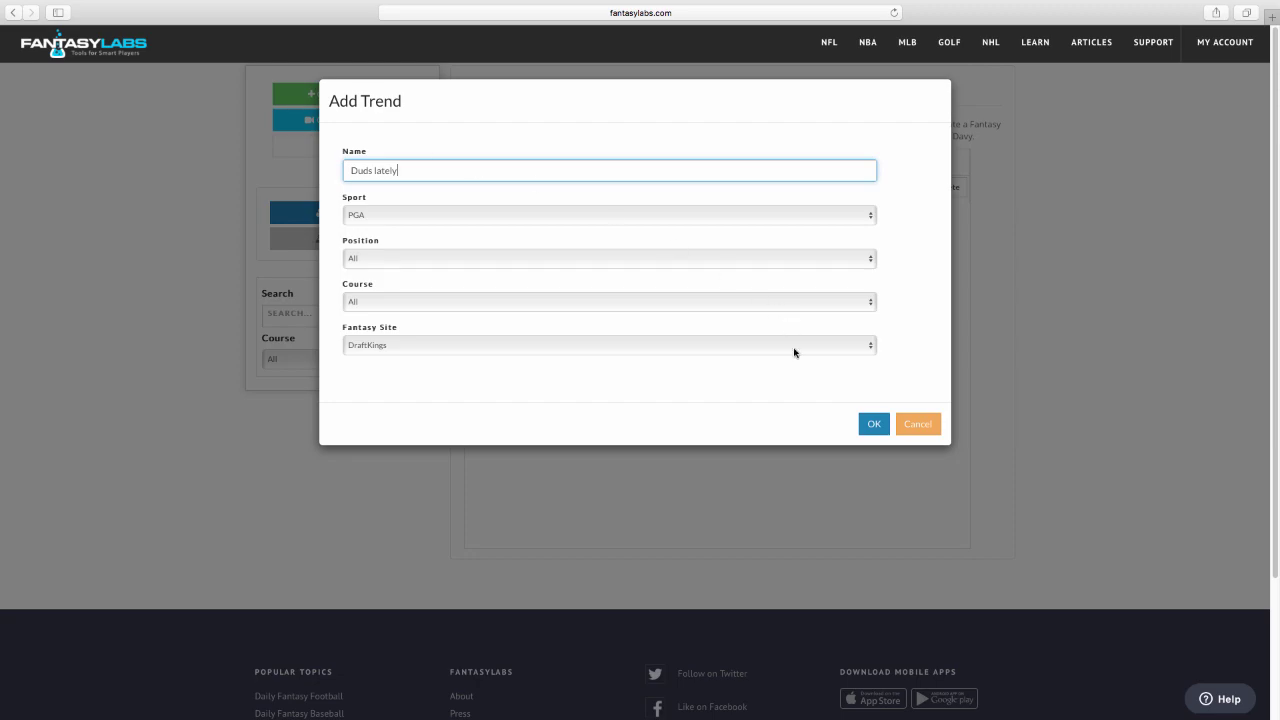
{"action": "left_click", "coordinate": [873, 424]}
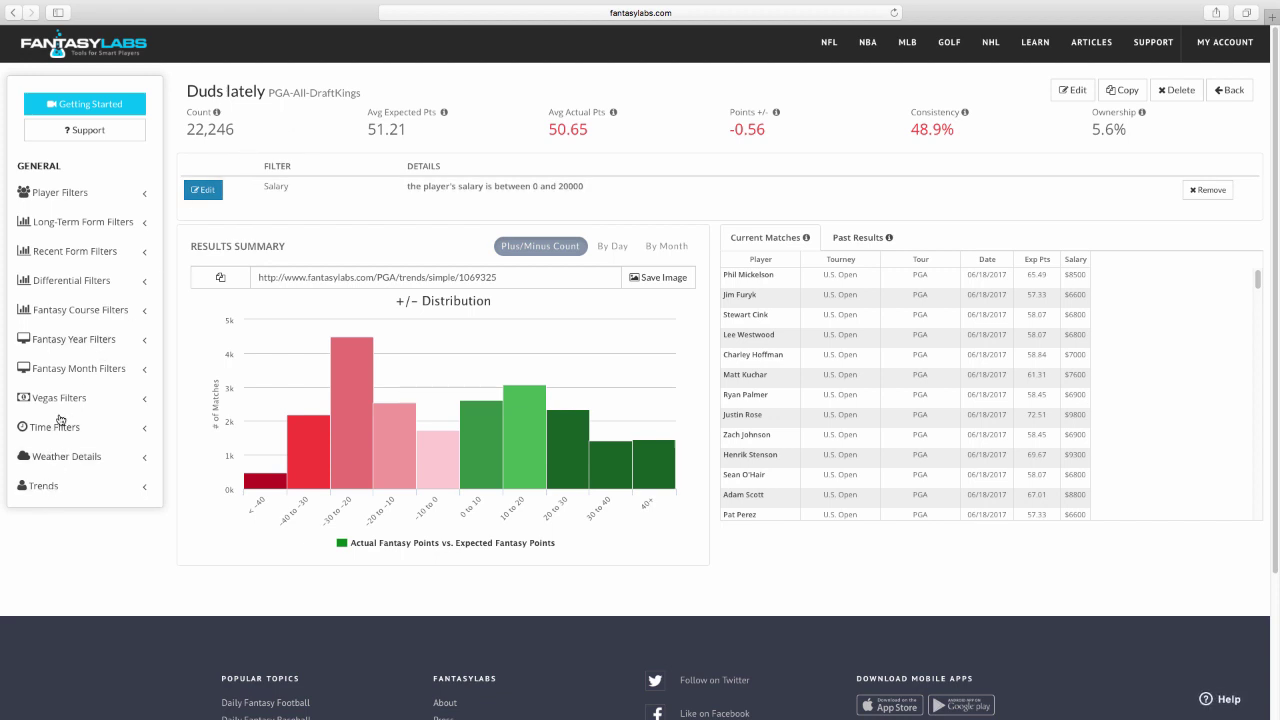
Step: Add a Month Duds filter to the trend with a range of 50 to 100
{"action": "left_click", "coordinate": [72, 374]}
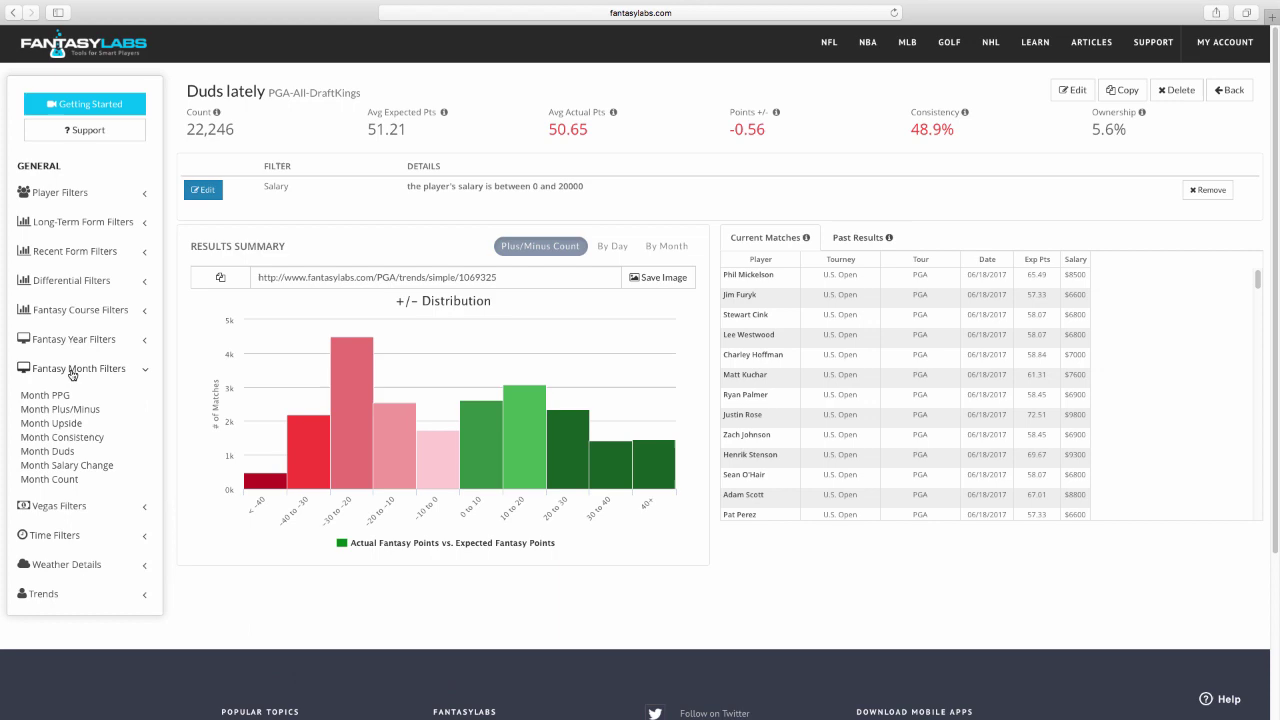
{"action": "left_click", "coordinate": [60, 451]}
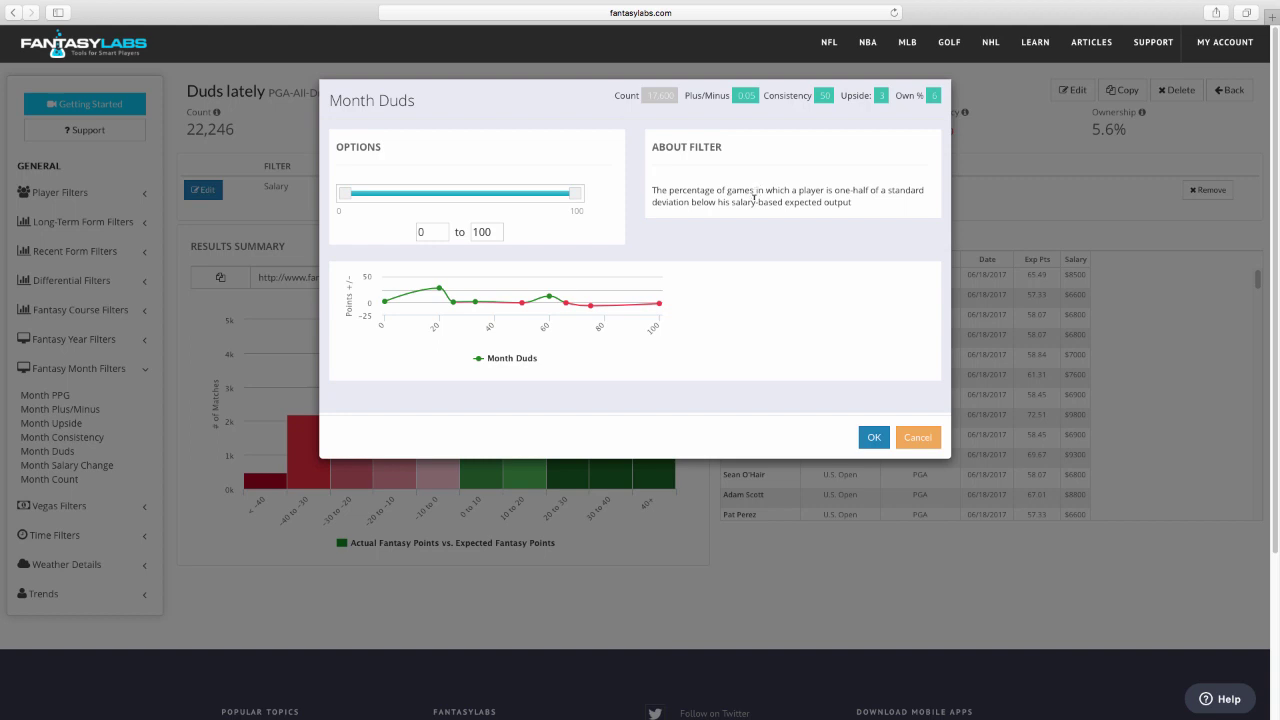
{"action": "double_click", "coordinate": [421, 232]}
{"action": "type", "text": "50"}
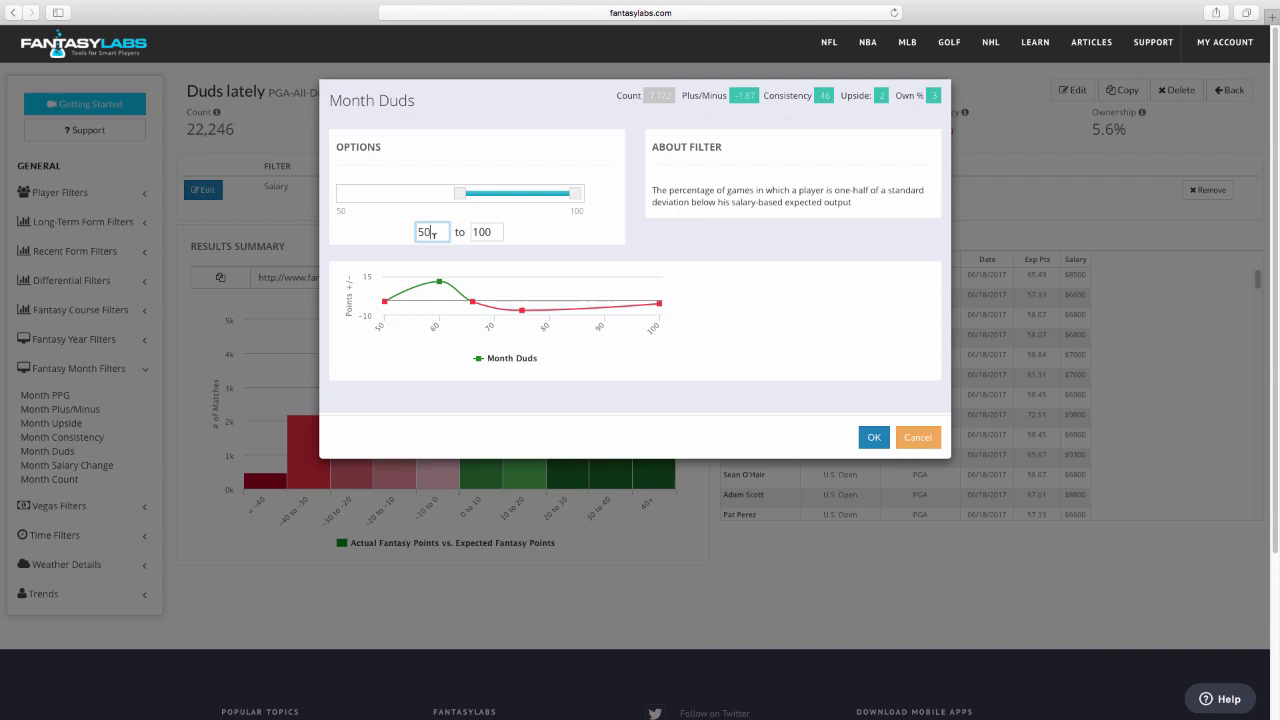
{"action": "left_click", "coordinate": [873, 436]}
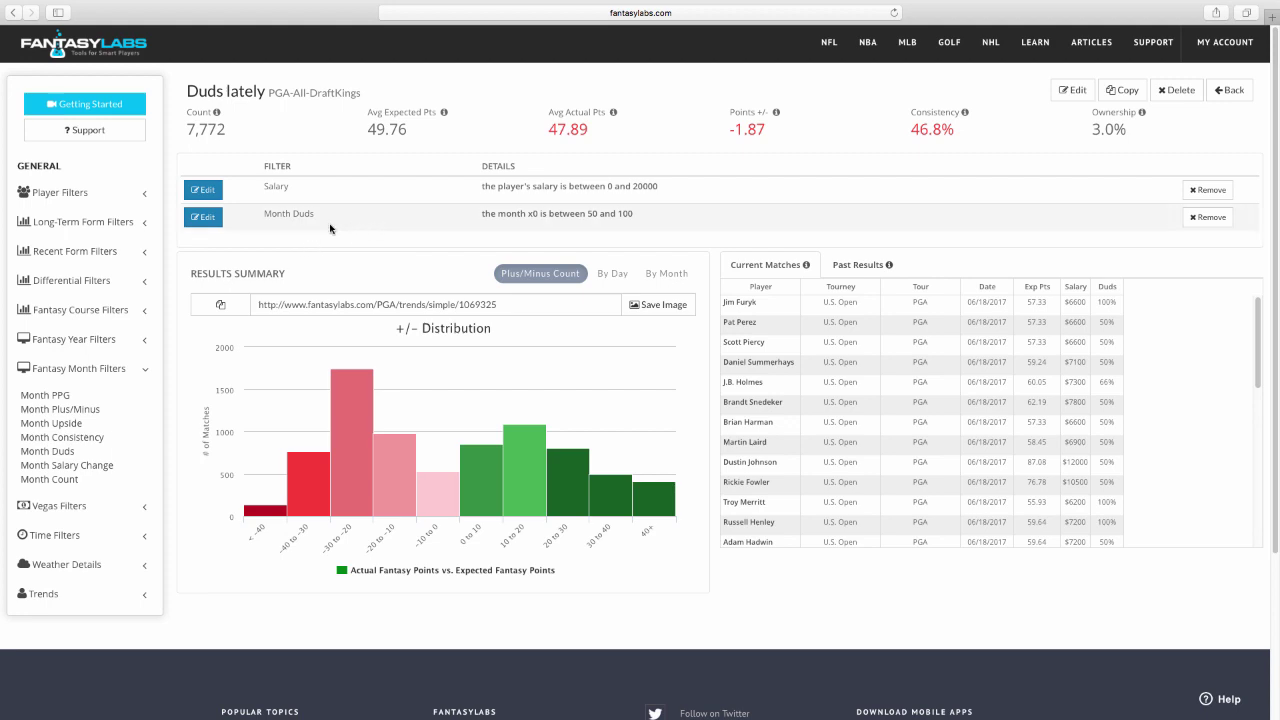
Step: Add a Long-Term AdjRd filter to the trend with an upper limit of 70
{"action": "left_click", "coordinate": [68, 224]}
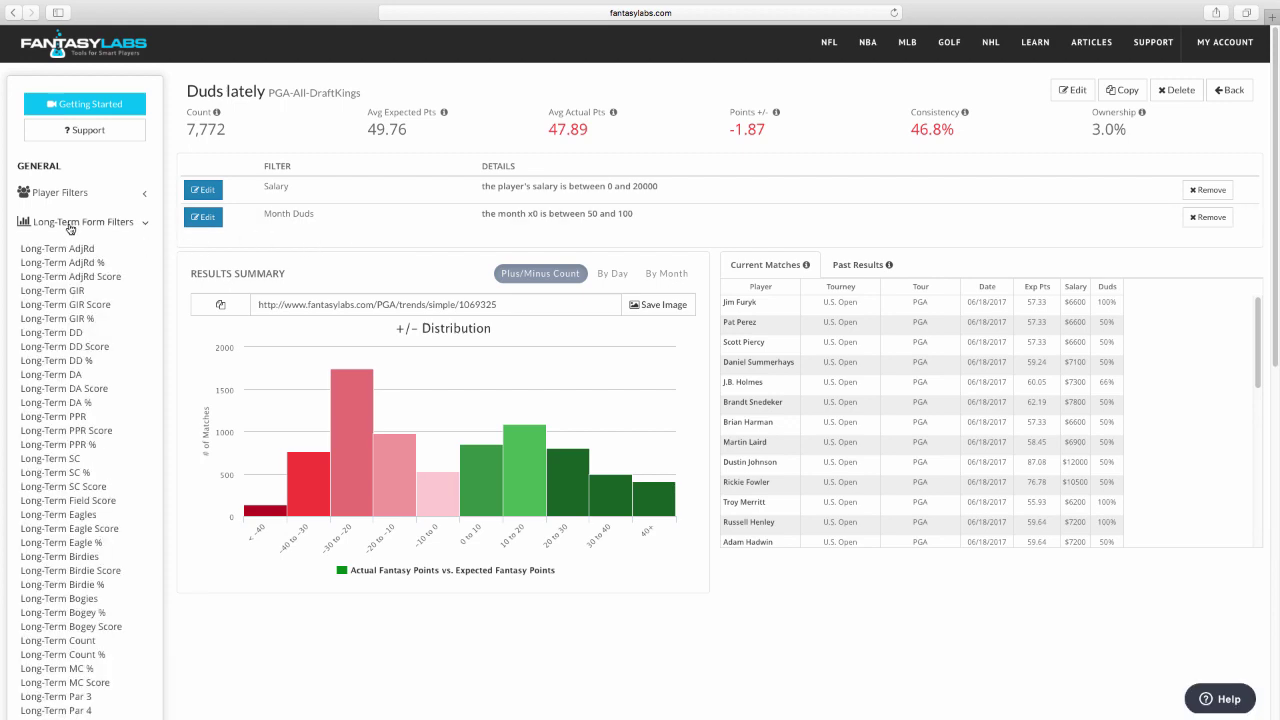
{"action": "left_click", "coordinate": [72, 277]}
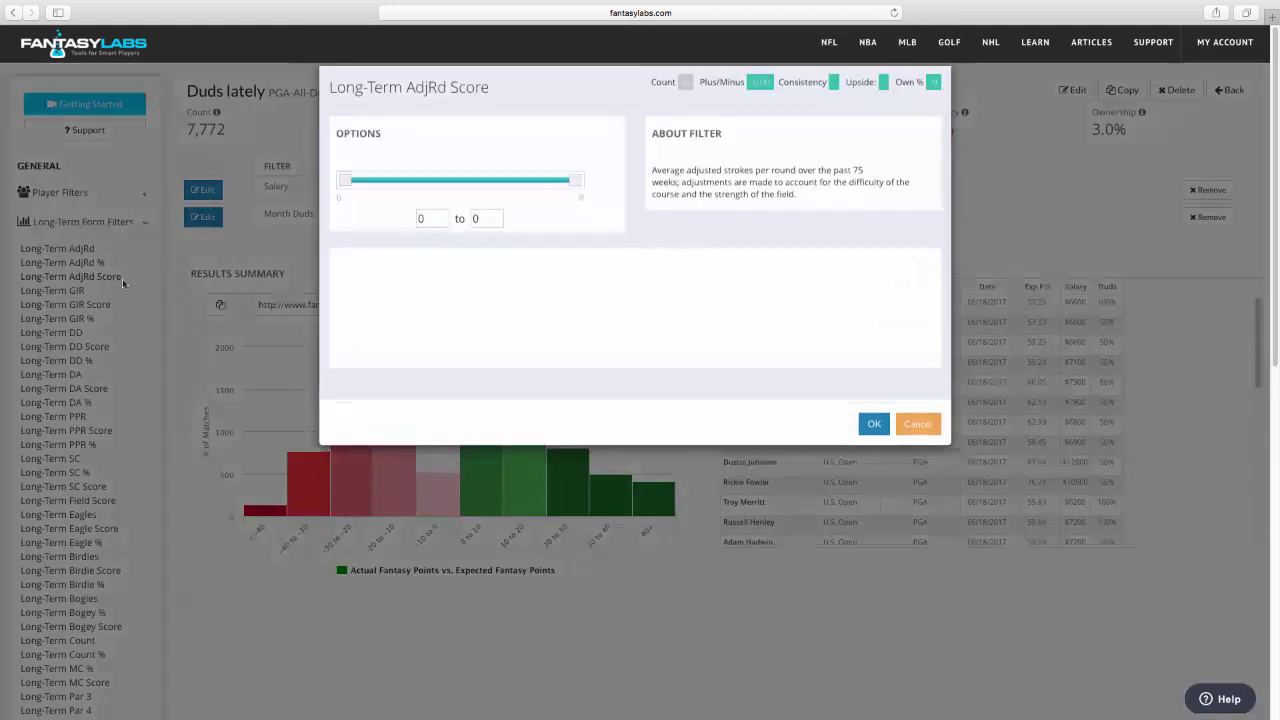
{"action": "left_click", "coordinate": [917, 437]}
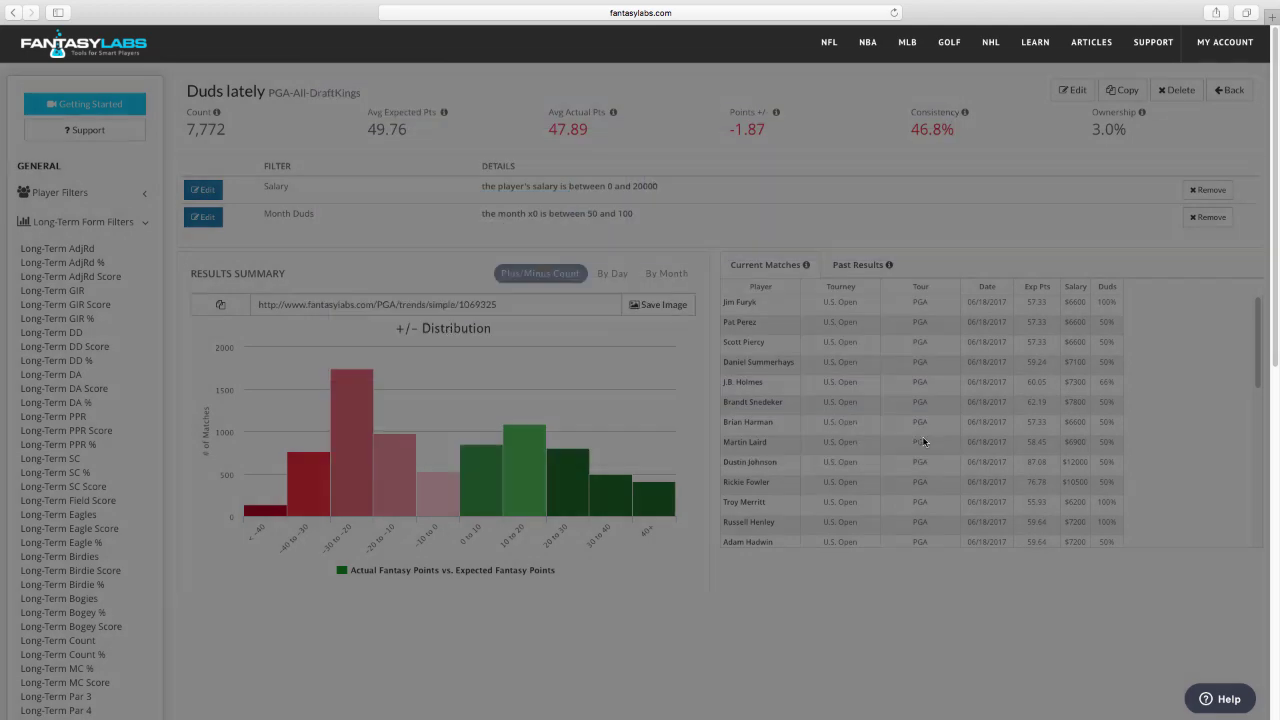
{"action": "left_click", "coordinate": [70, 250]}
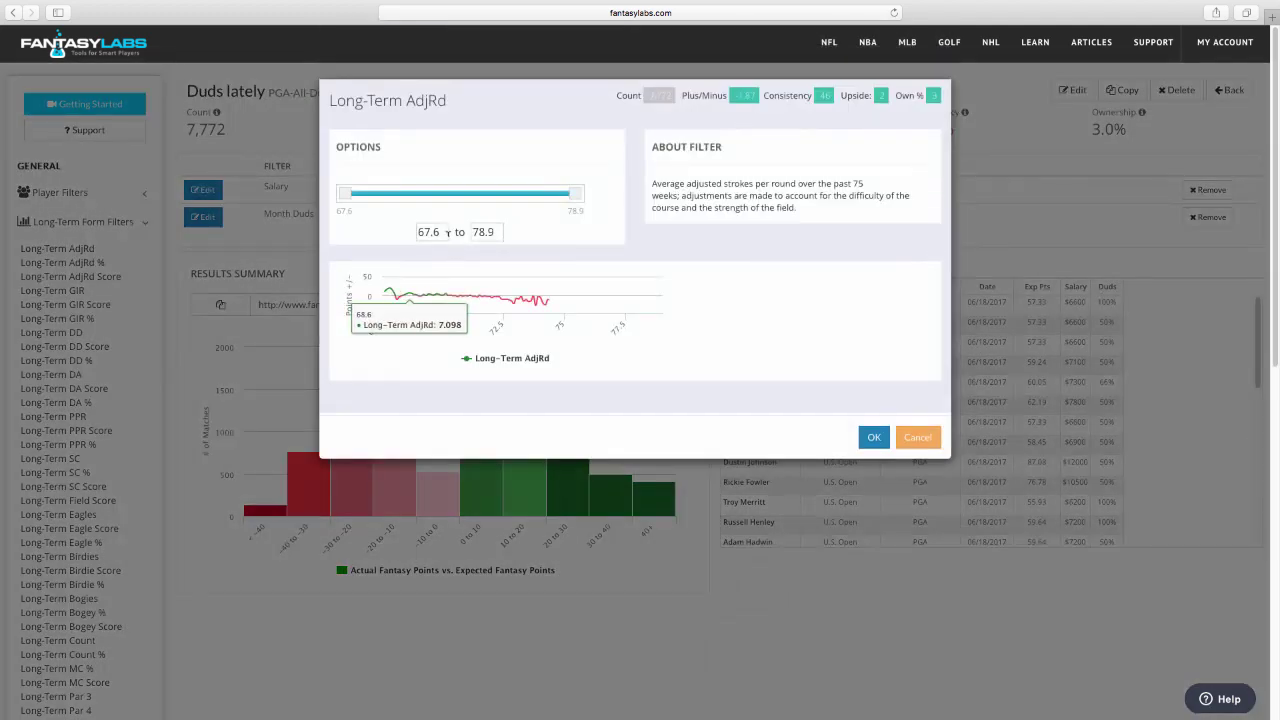
{"action": "left_click_drag", "start_coordinate": [497, 231], "coordinate": [458, 231]}
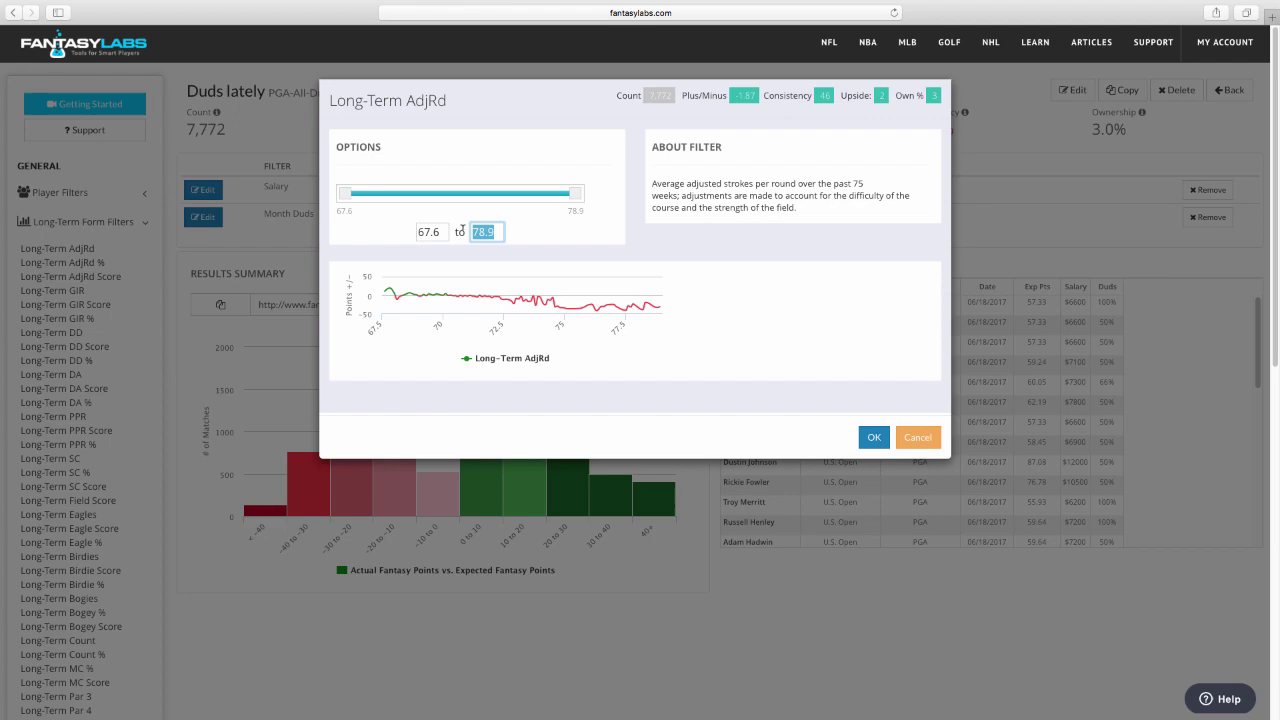
{"action": "type", "text": "70"}
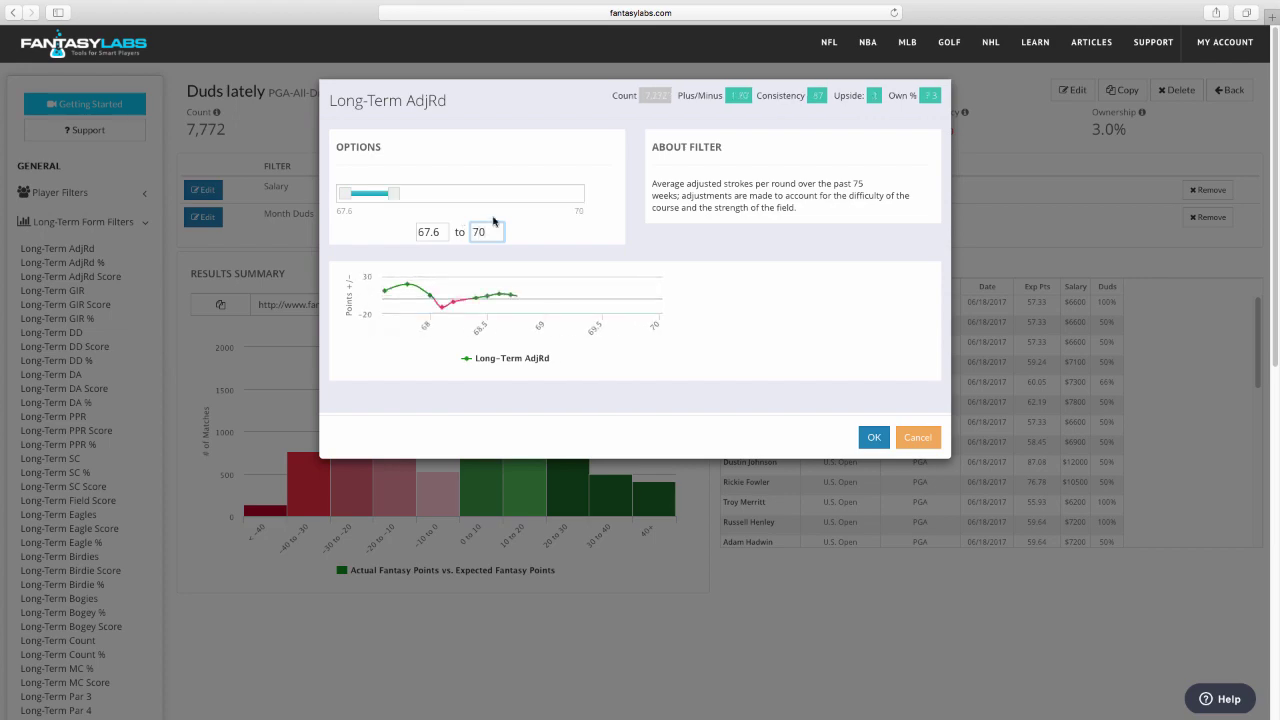
{"action": "left_click", "coordinate": [874, 439]}
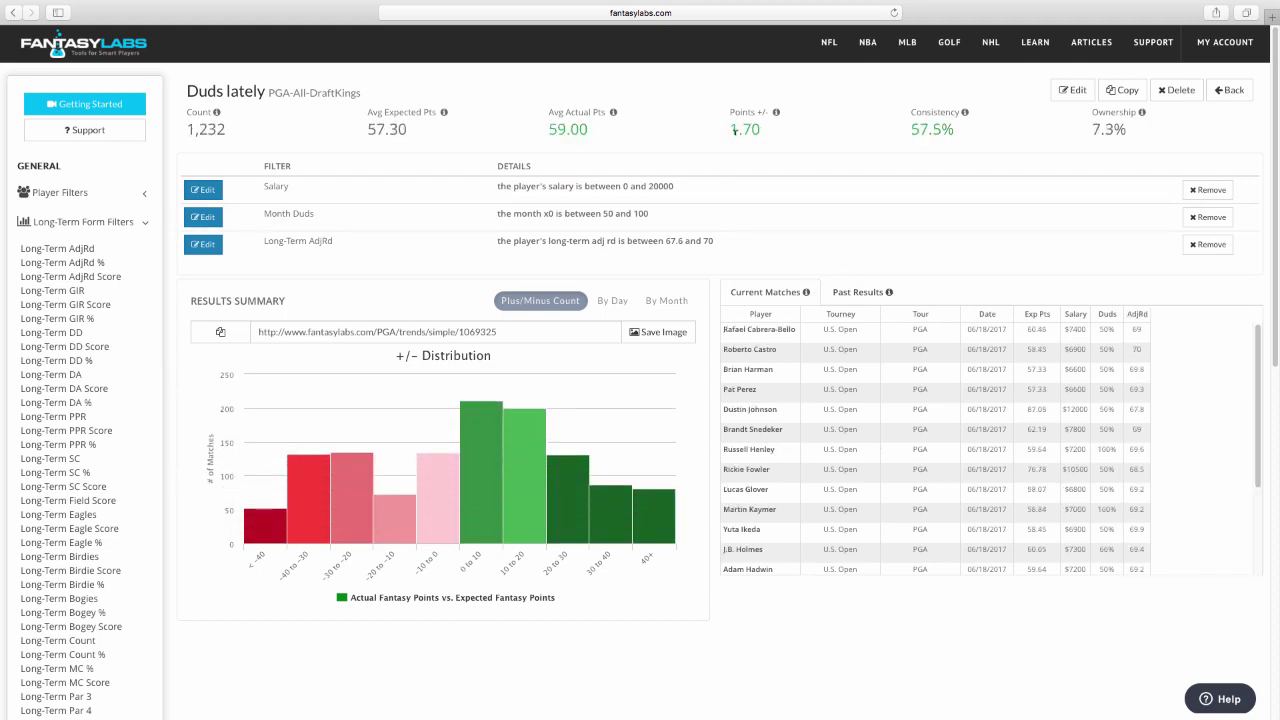
Step: Add a Pro Trends filter to the trend with a minimum of 5
{"action": "scroll", "coordinate": [775, 385], "scroll_direction": "down", "scroll_amount": 5}
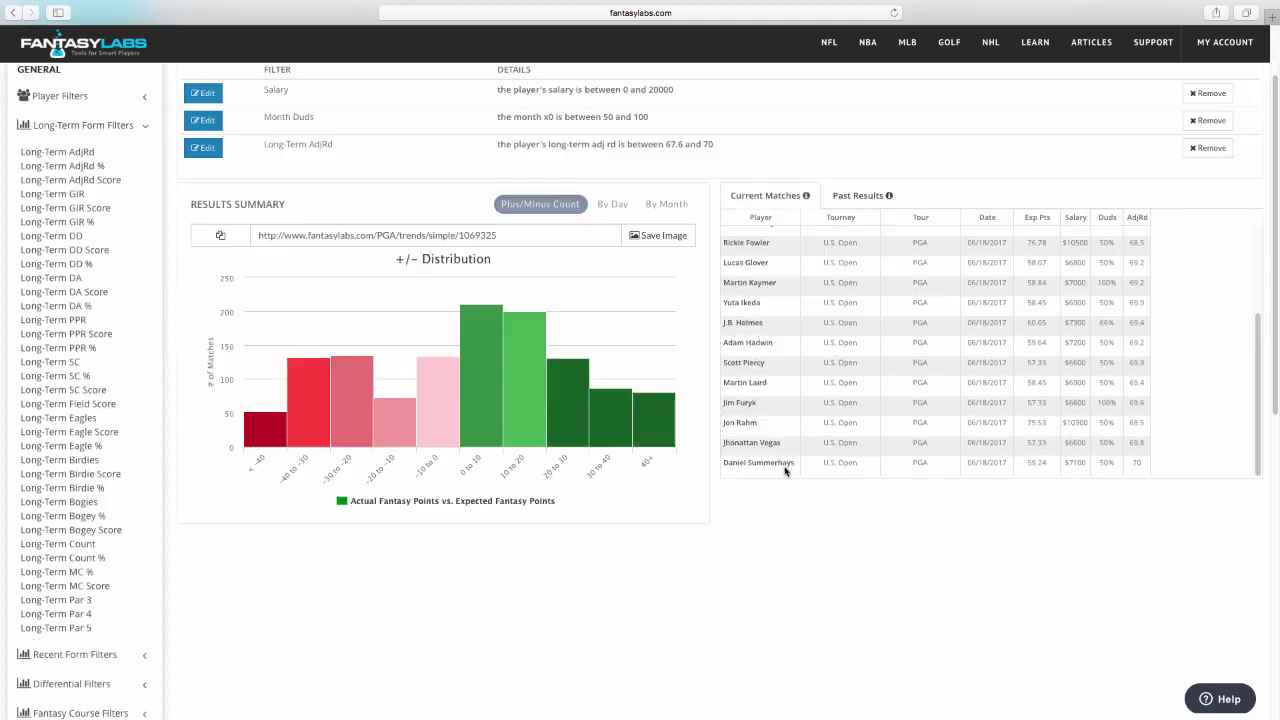
{"action": "scroll", "coordinate": [784, 430], "scroll_direction": "up", "scroll_amount": 3}
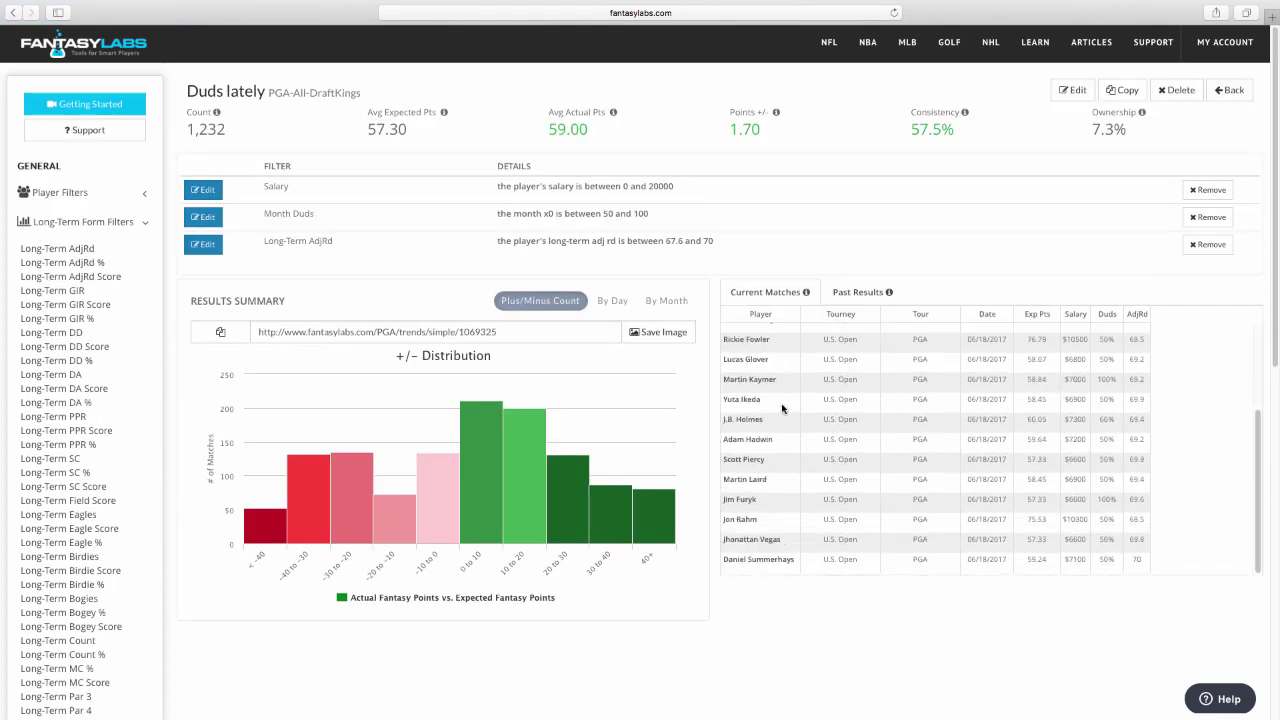
{"action": "scroll", "coordinate": [782, 408], "scroll_direction": "up", "scroll_amount": 3}
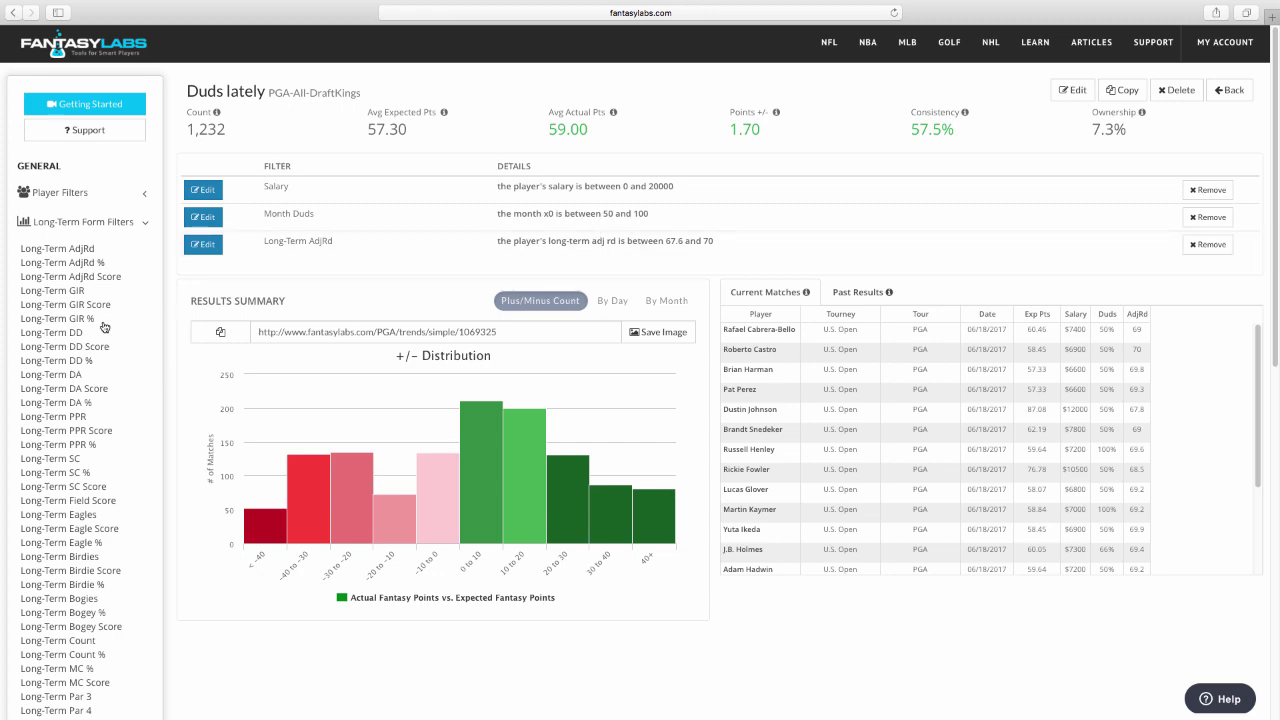
{"action": "scroll", "coordinate": [112, 322], "scroll_direction": "down", "scroll_amount": 10}
{"action": "scroll", "coordinate": [113, 321], "scroll_direction": "down", "scroll_amount": 2}
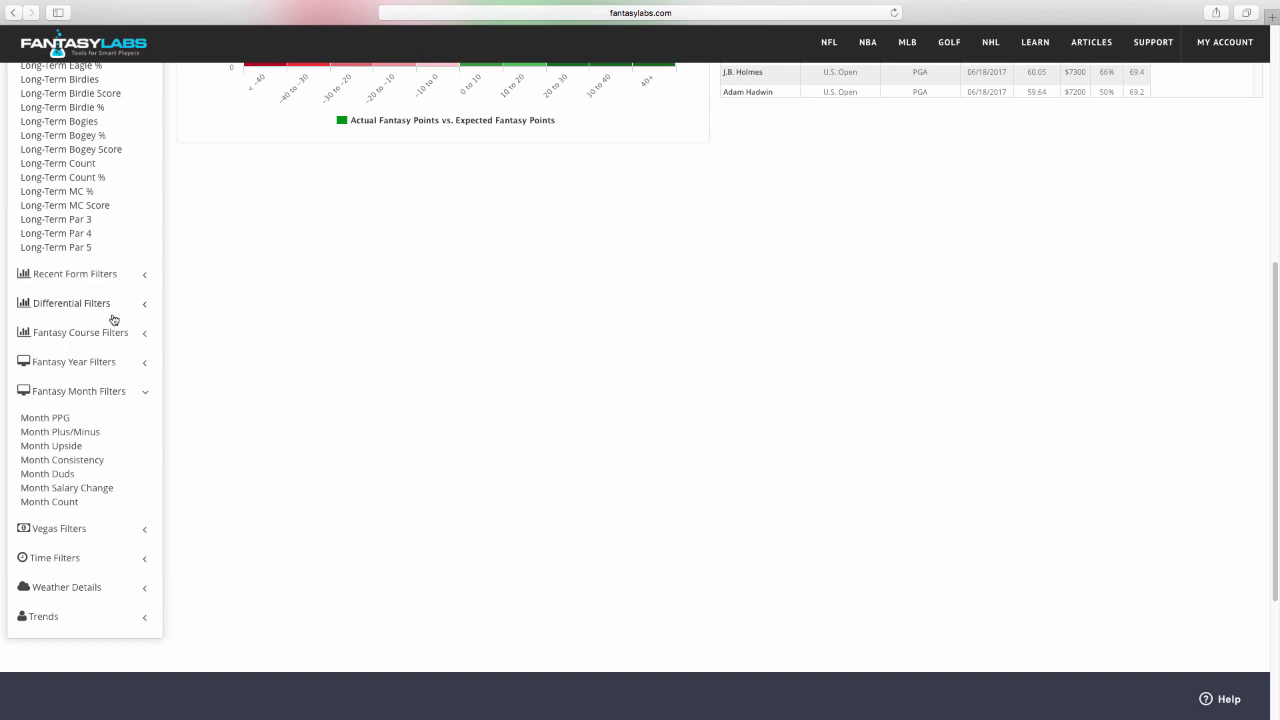
{"action": "left_click", "coordinate": [62, 617]}
{"action": "scroll", "coordinate": [103, 623], "scroll_direction": "down", "scroll_amount": 1}
{"action": "scroll", "coordinate": [103, 623], "scroll_direction": "down", "scroll_amount": 1}
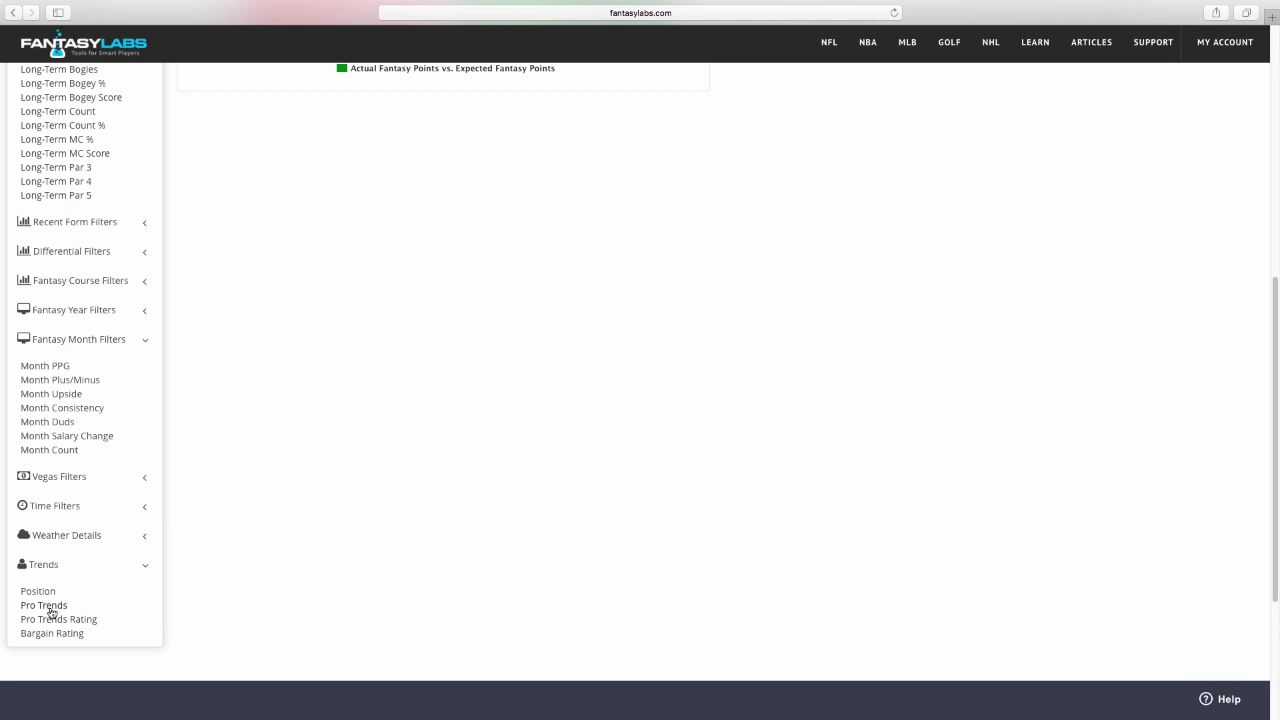
{"action": "left_click", "coordinate": [48, 606]}
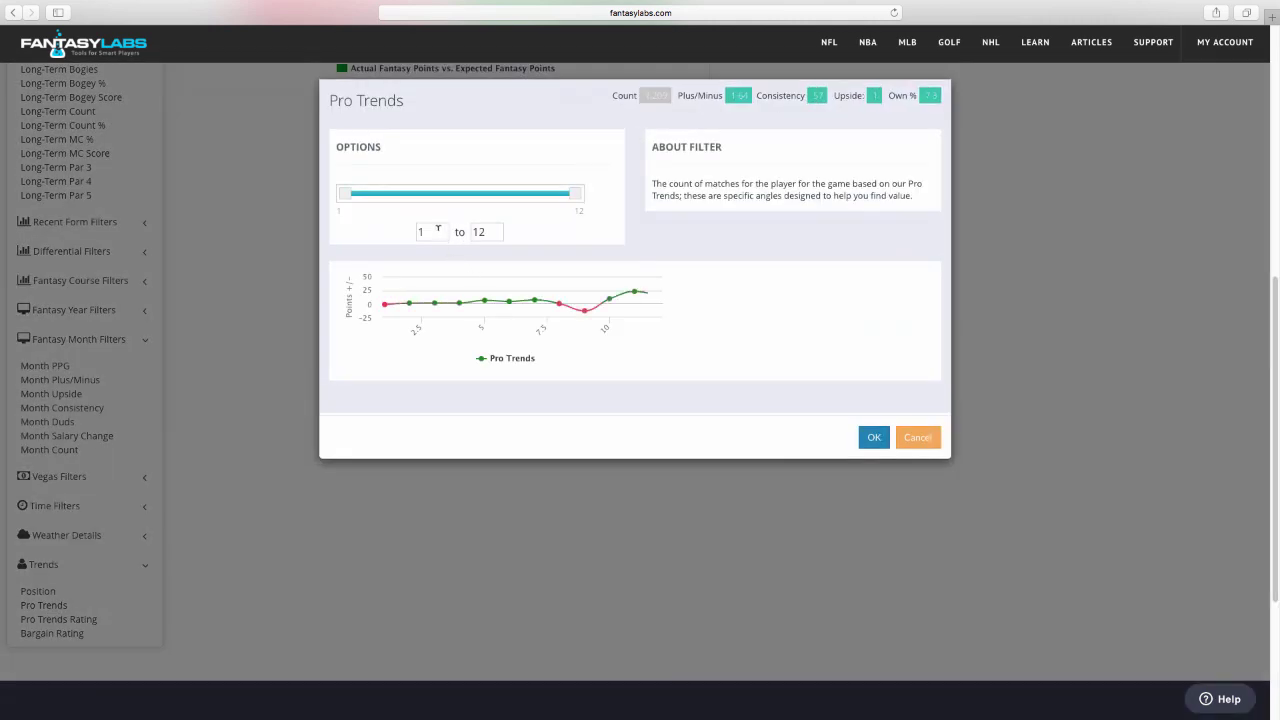
{"action": "left_click_drag", "start_coordinate": [428, 231], "coordinate": [366, 231]}
{"action": "type", "text": "5"}
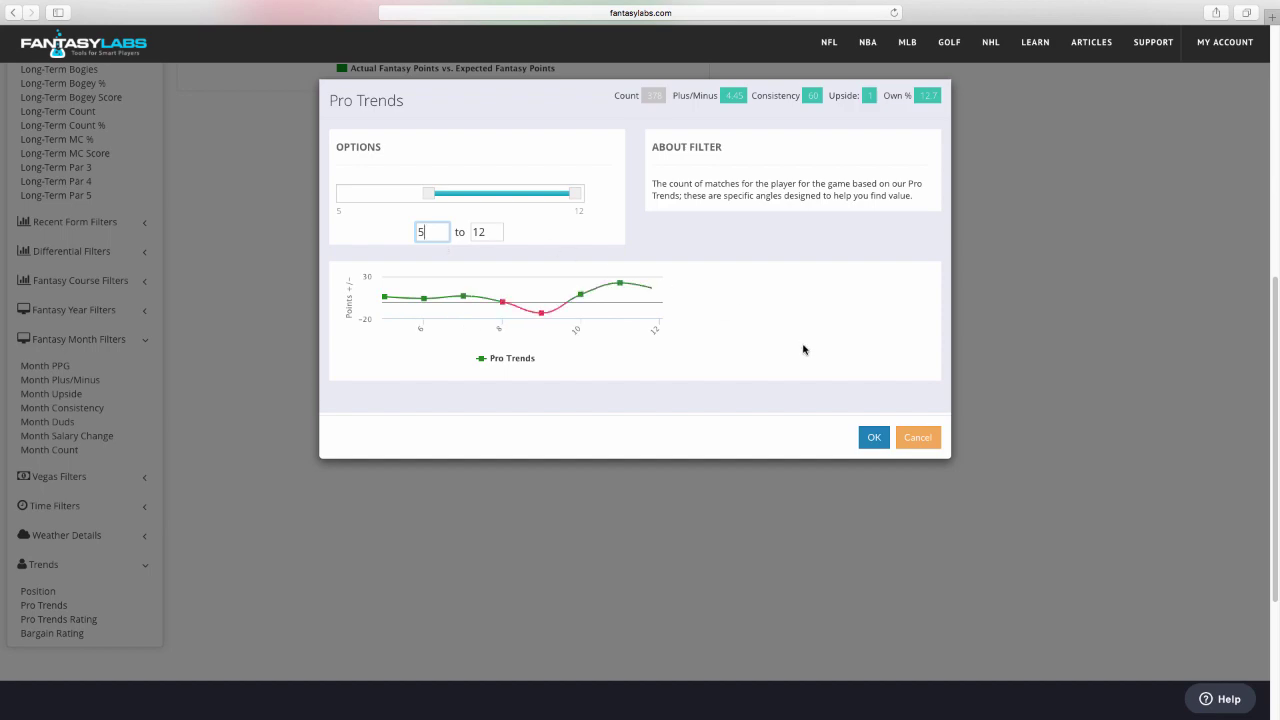
{"action": "left_click", "coordinate": [874, 437]}
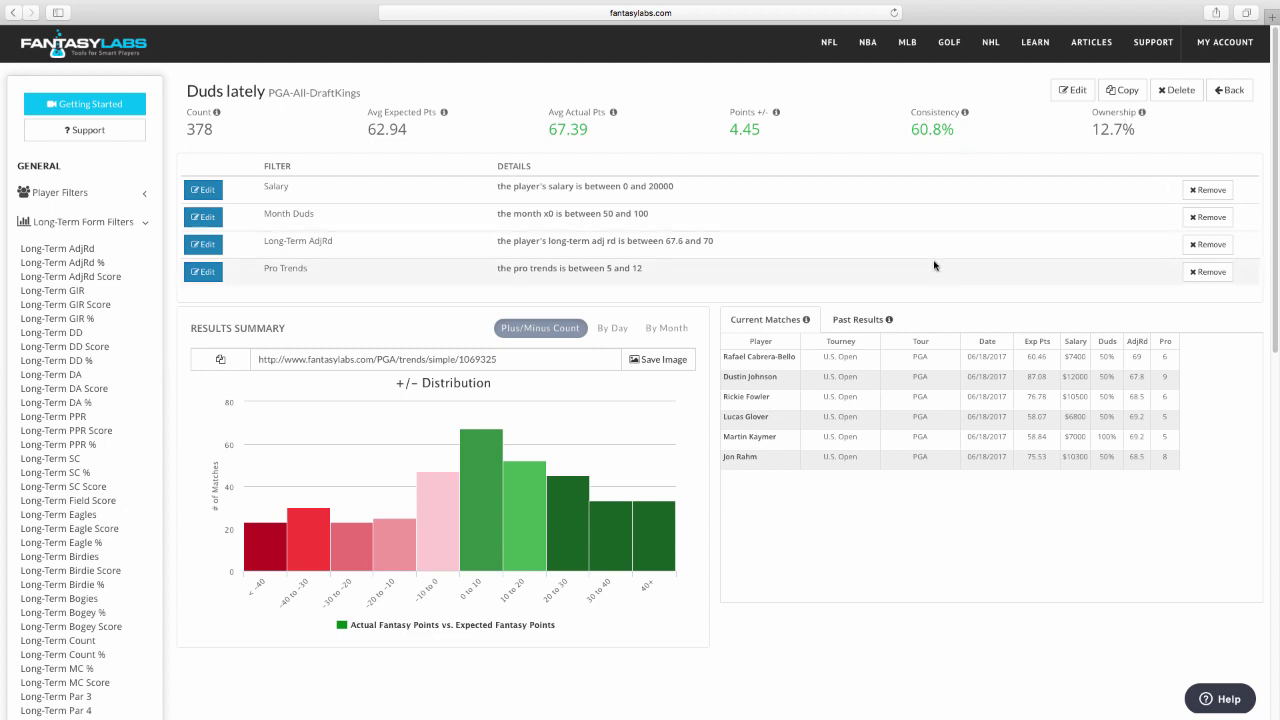
Step: Look through the trend's past results and return to the current matches
{"action": "left_click", "coordinate": [850, 320]}
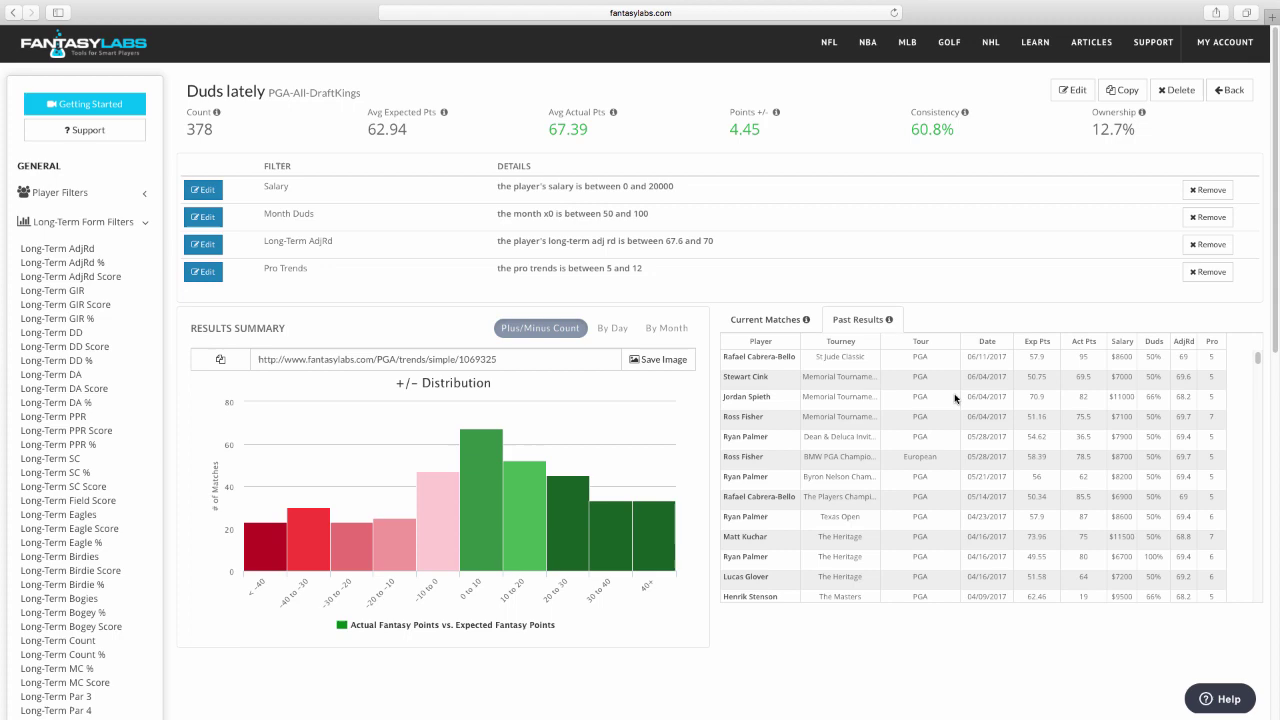
{"action": "scroll", "coordinate": [952, 402], "scroll_direction": "down", "scroll_amount": 5}
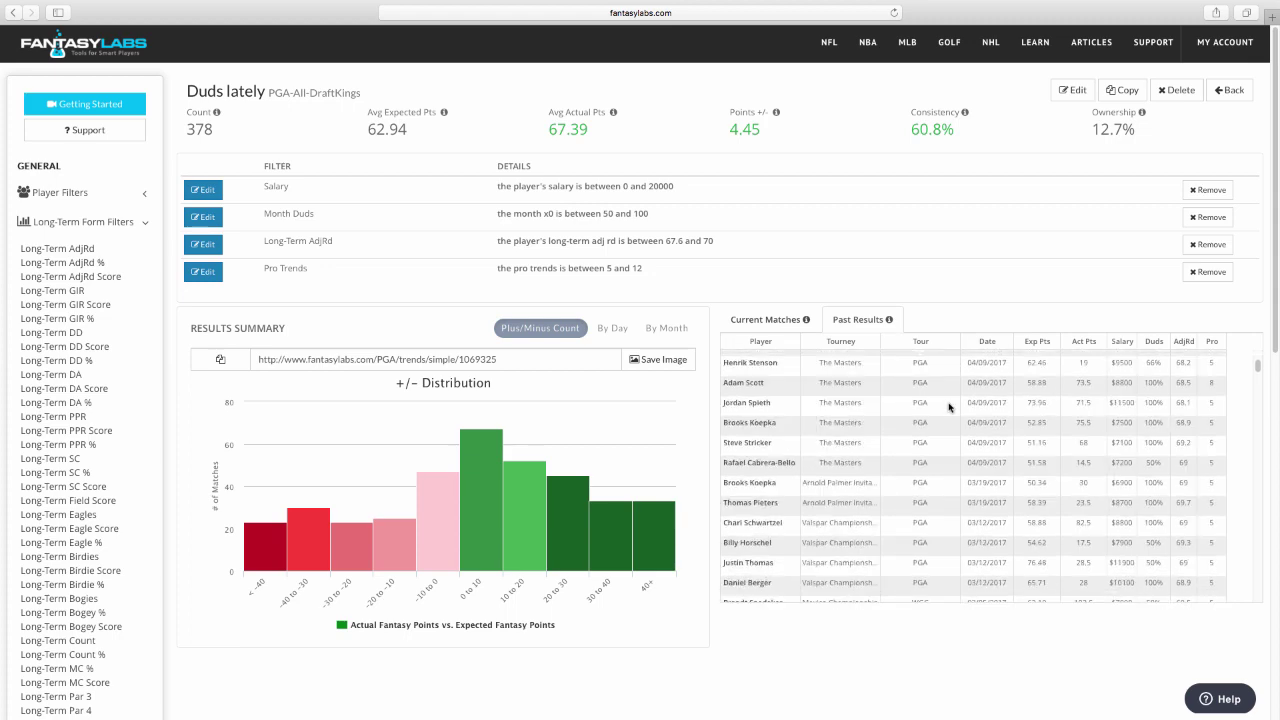
{"action": "scroll", "coordinate": [951, 410], "scroll_direction": "up", "scroll_amount": 5}
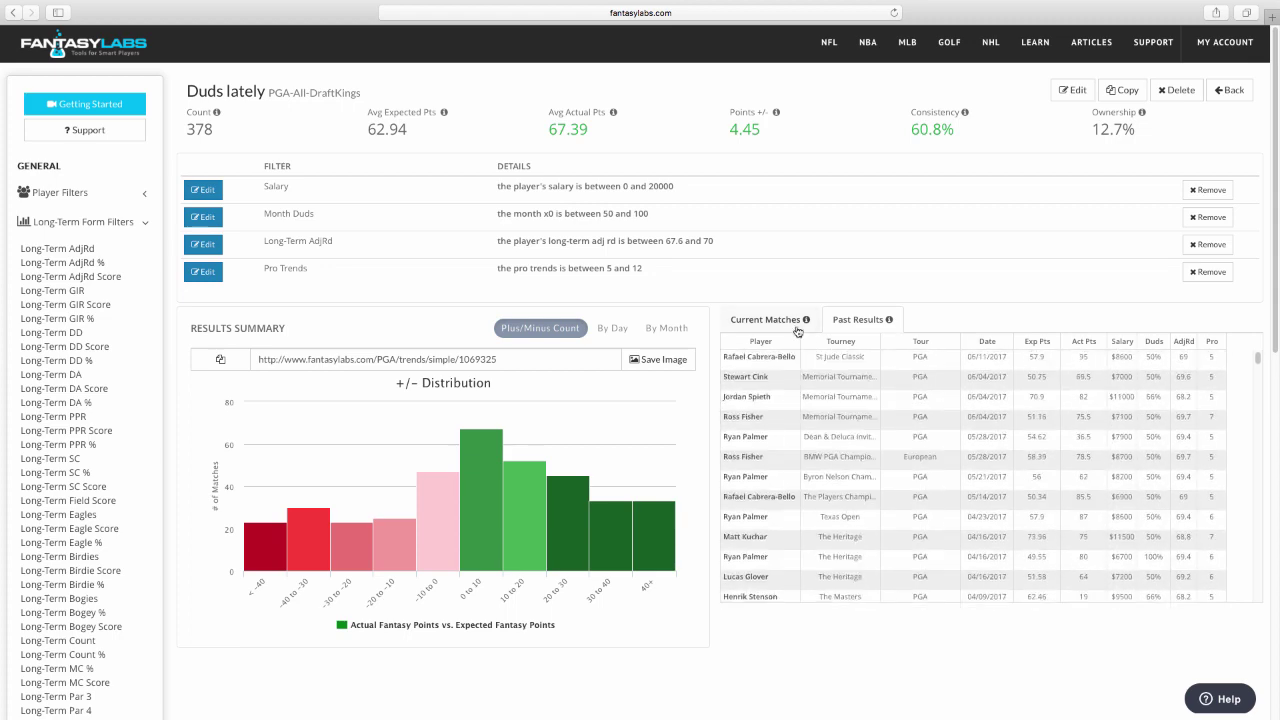
{"action": "left_click", "coordinate": [797, 321]}
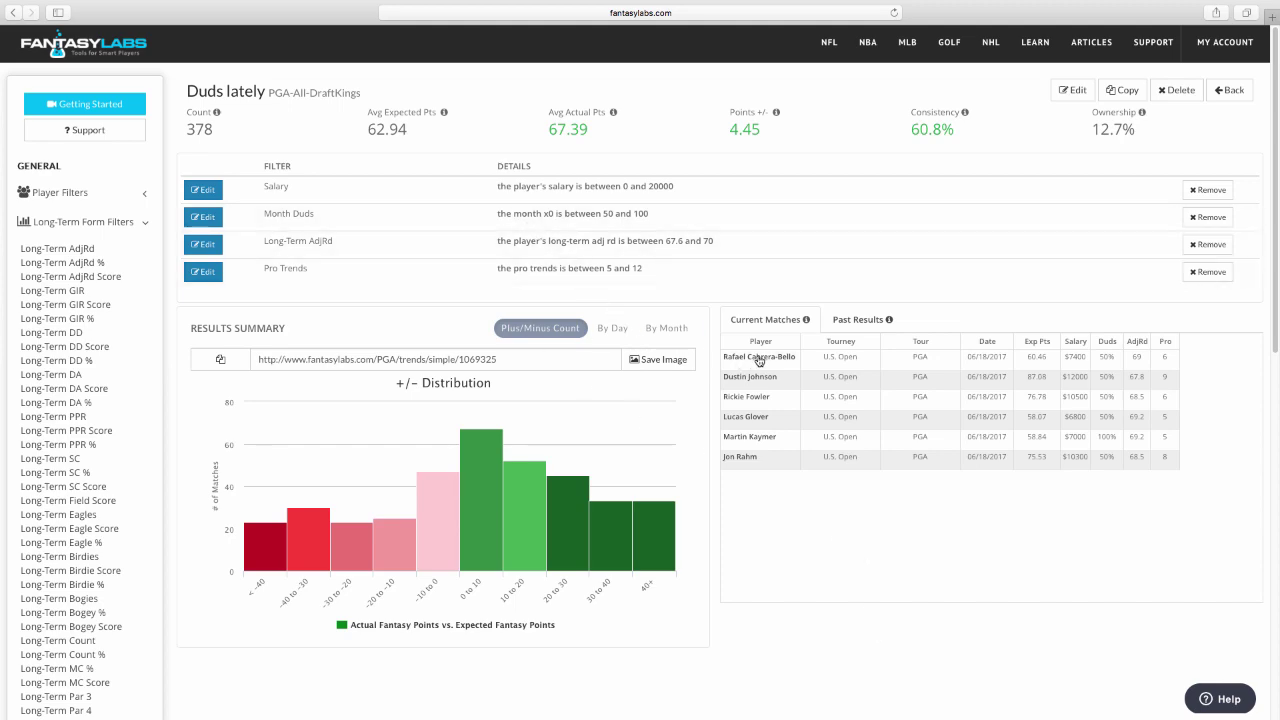
Step: Check the recent finishes in the game logs of Rafael Cabrera-Bello and Dustin Johnson
{"action": "left_click", "coordinate": [759, 358]}
{"action": "left_click", "coordinate": [723, 99]}
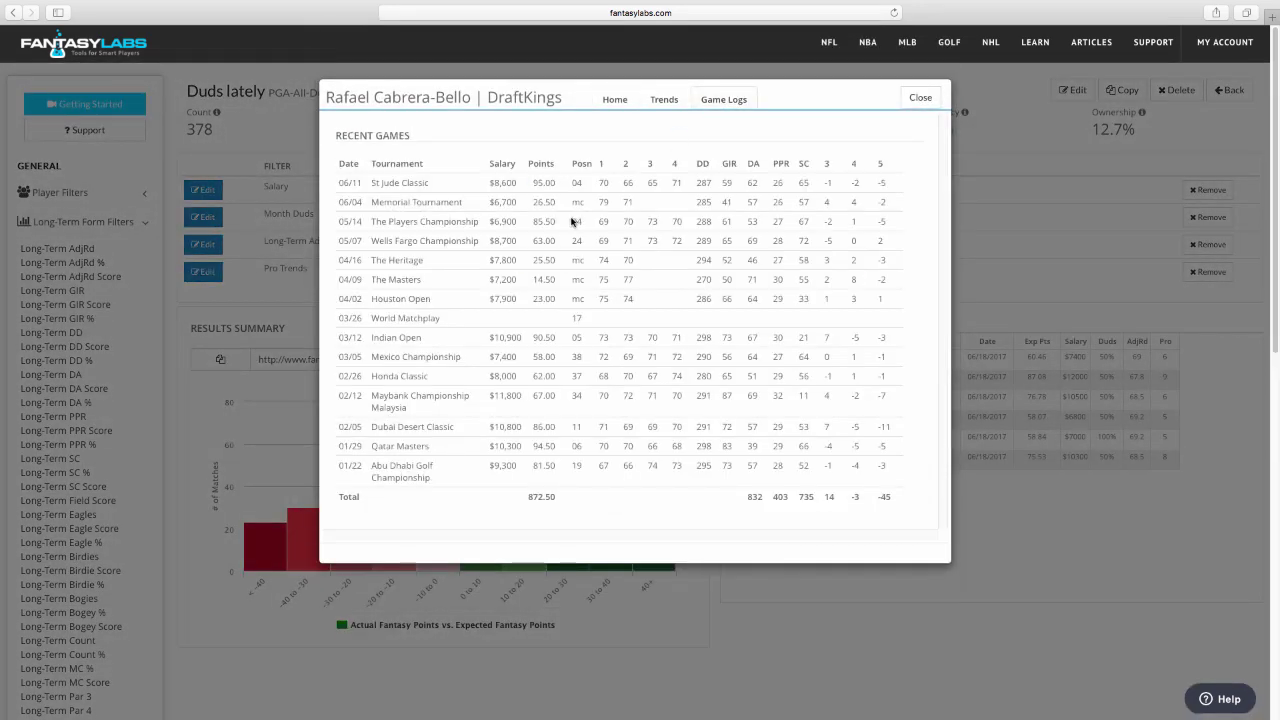
{"action": "double_click", "coordinate": [577, 201]}
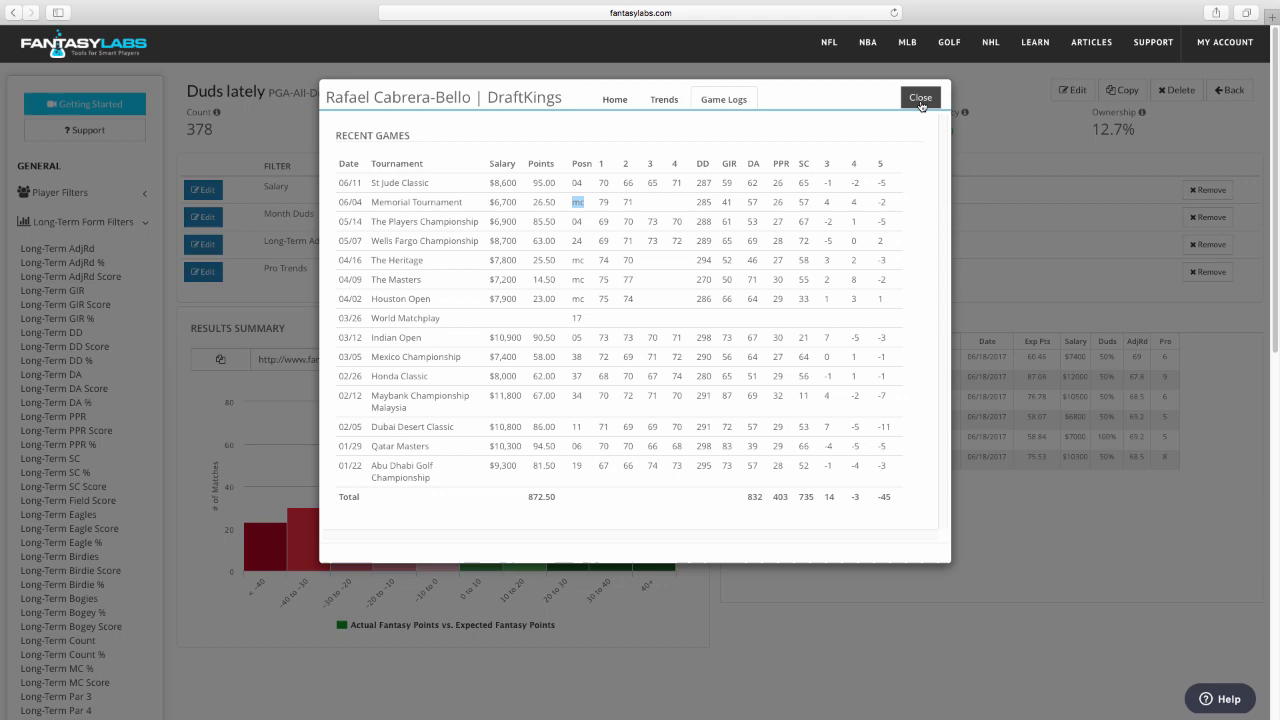
{"action": "left_click", "coordinate": [920, 97]}
{"action": "left_click", "coordinate": [766, 385]}
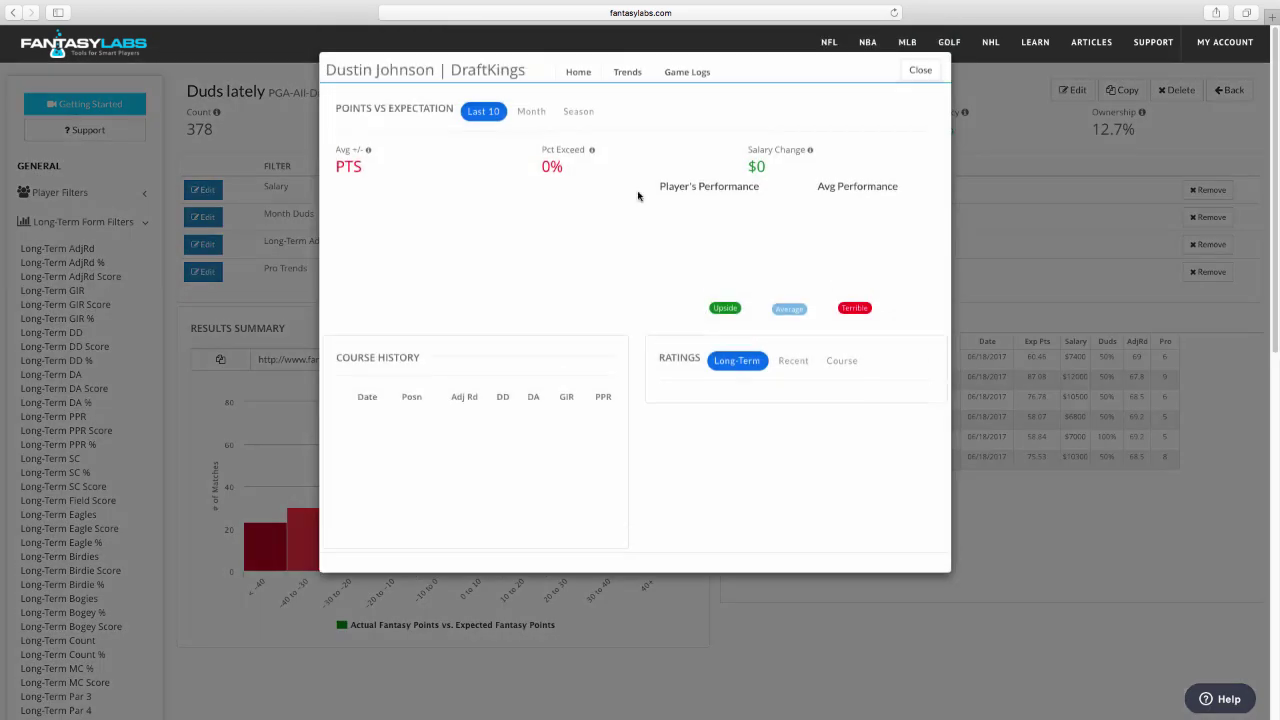
{"action": "left_click", "coordinate": [688, 99]}
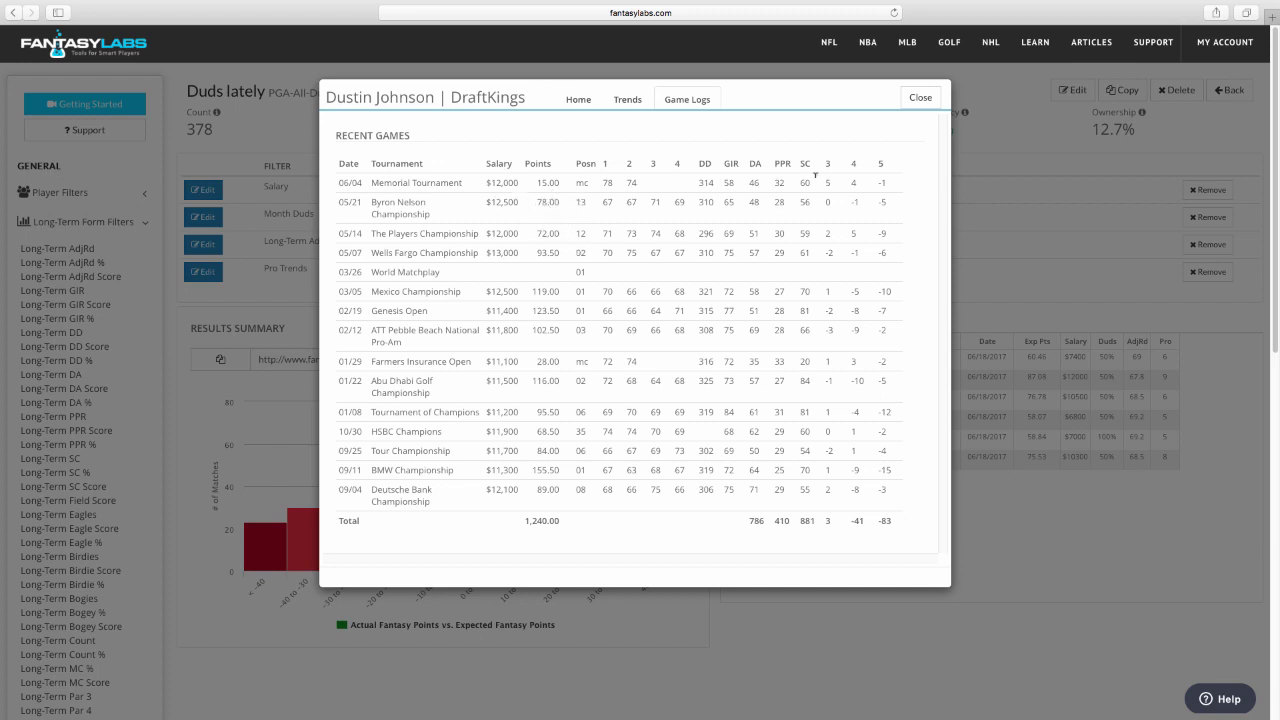
{"action": "left_click", "coordinate": [920, 97]}
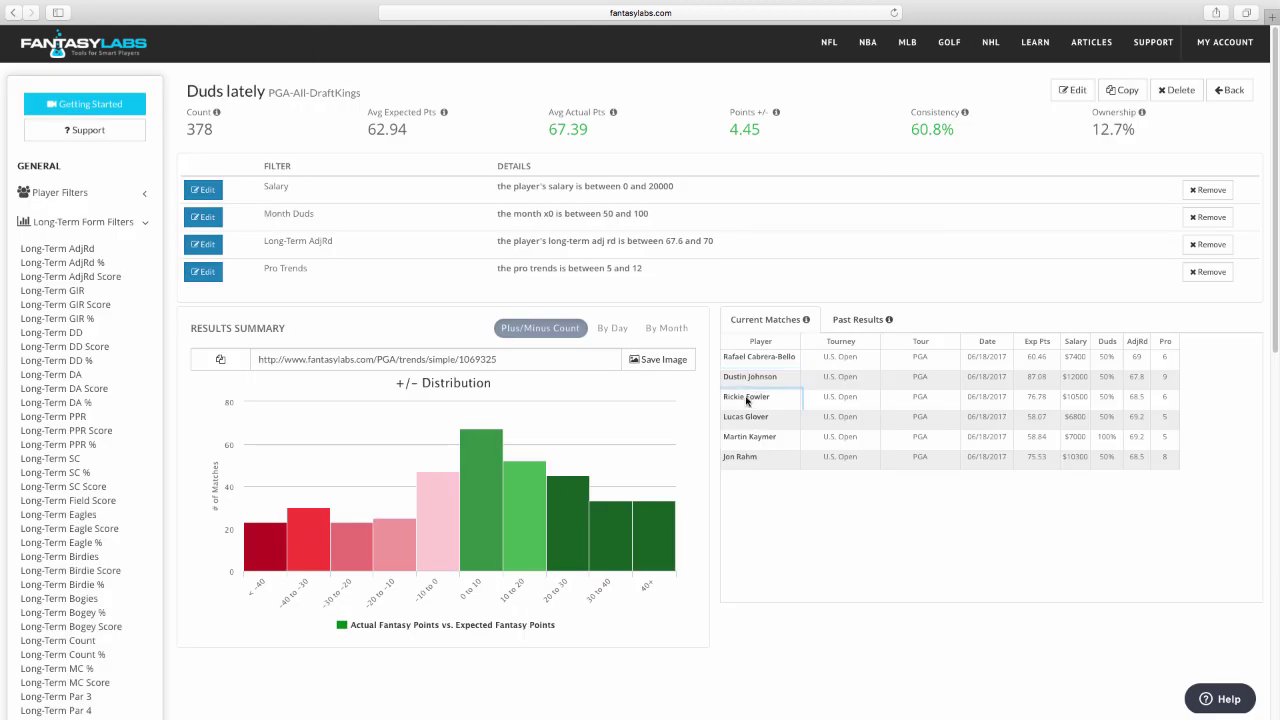
Step: Check the recent finishes in the game logs of Rickie Fowler and Lucas Glover
{"action": "left_click", "coordinate": [746, 397]}
{"action": "left_click", "coordinate": [674, 99]}
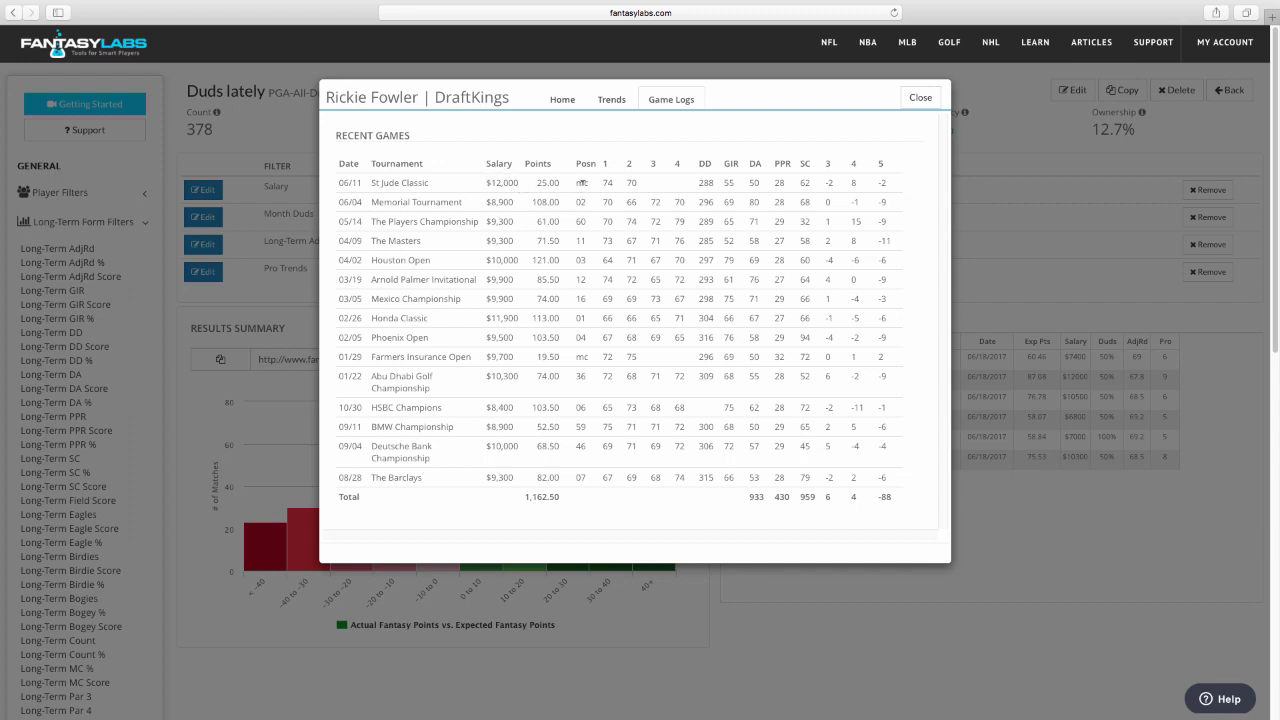
{"action": "left_click", "coordinate": [920, 97]}
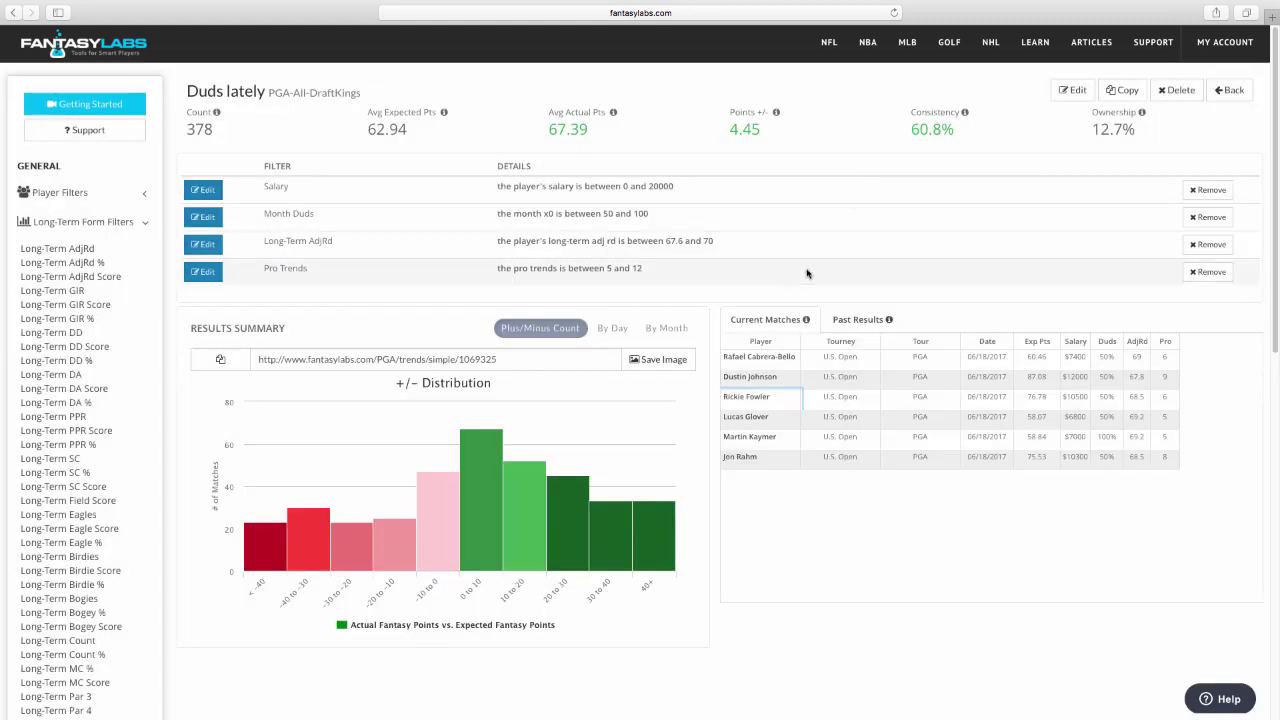
{"action": "scroll", "coordinate": [797, 411], "scroll_direction": "down", "scroll_amount": 2}
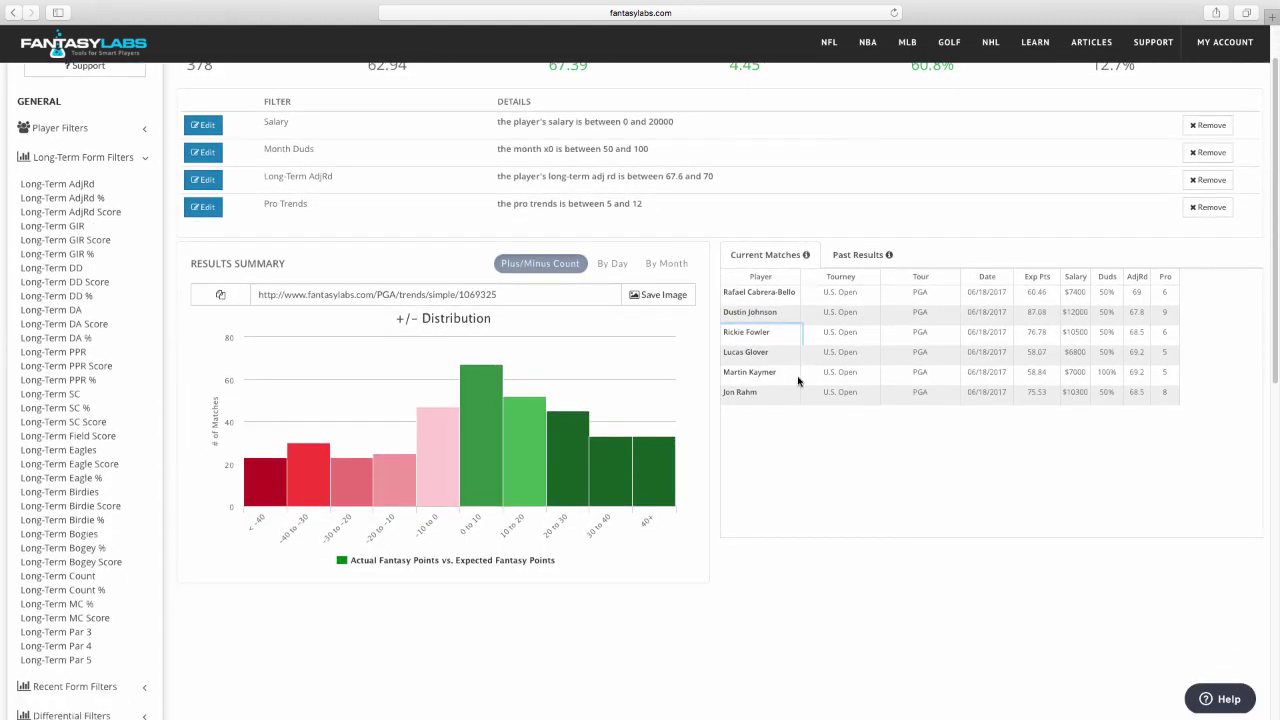
{"action": "left_click", "coordinate": [749, 354]}
{"action": "left_click", "coordinate": [668, 99]}
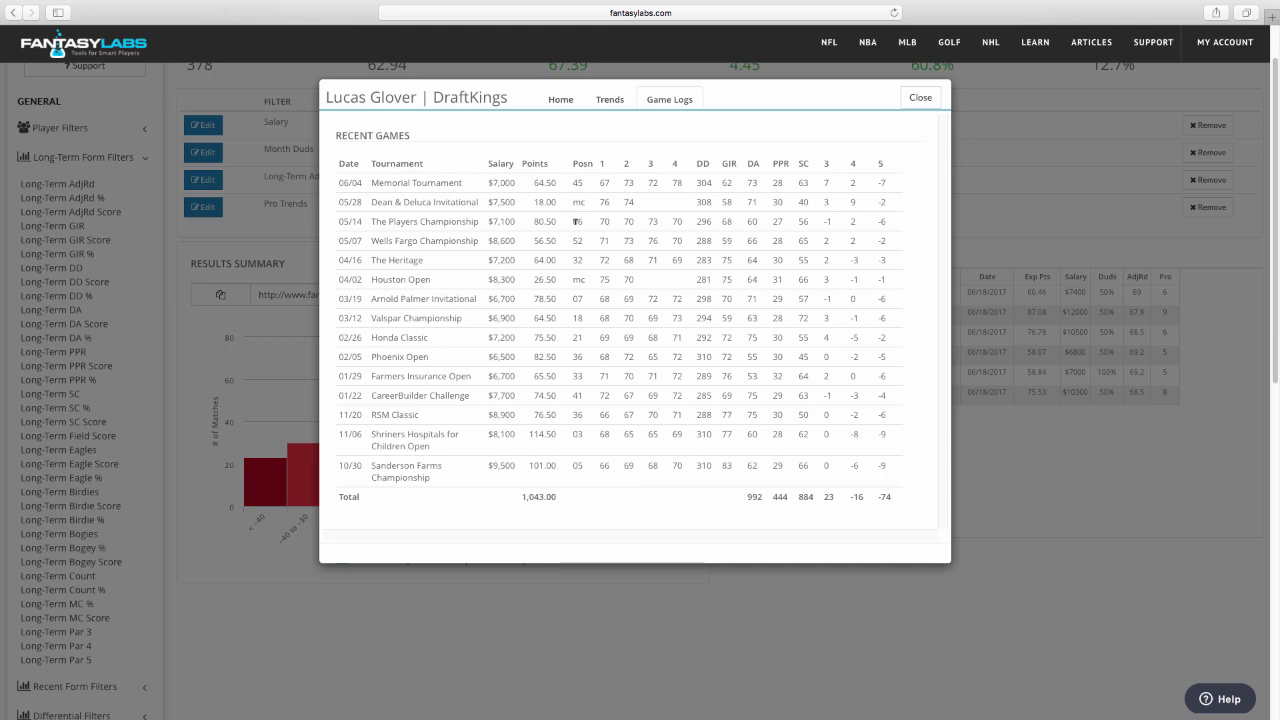
{"action": "left_click_drag", "start_coordinate": [573, 181], "coordinate": [597, 182]}
{"action": "left_click", "coordinate": [920, 98]}
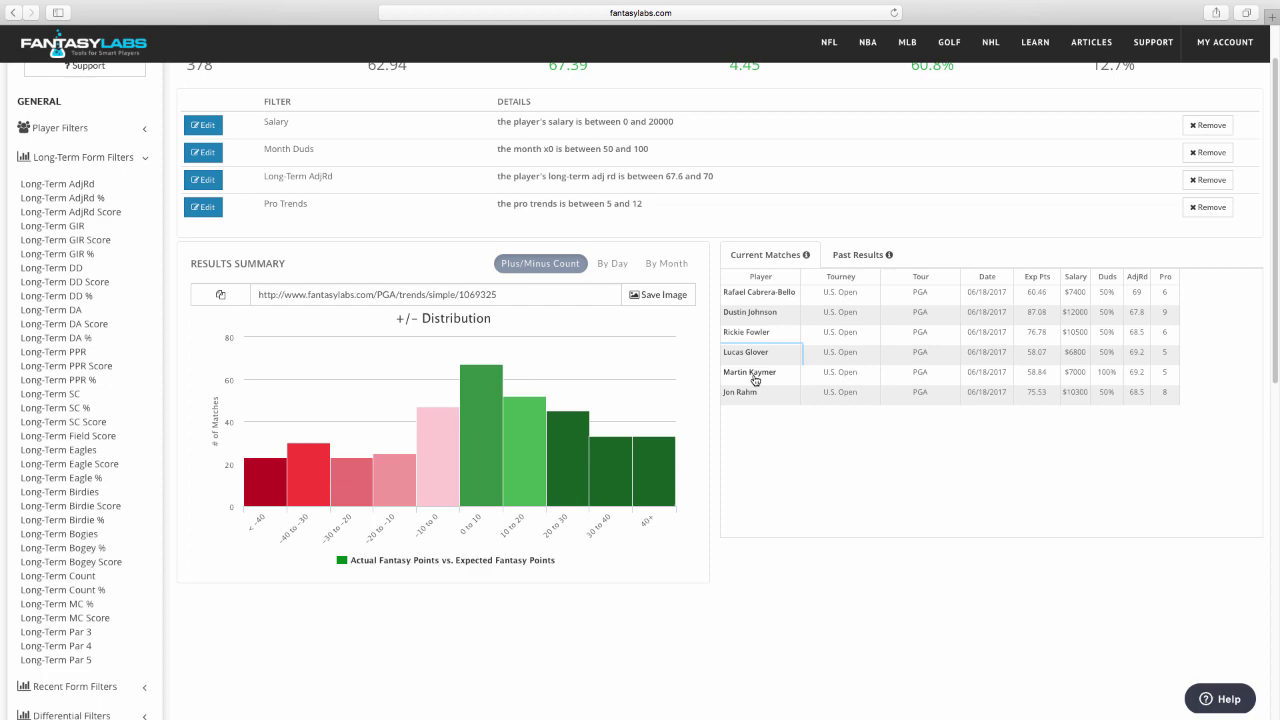
Step: Review Martin Kaymer's game log for his BMW PGA Championship and earlier 2017 finishes
{"action": "left_click", "coordinate": [737, 380]}
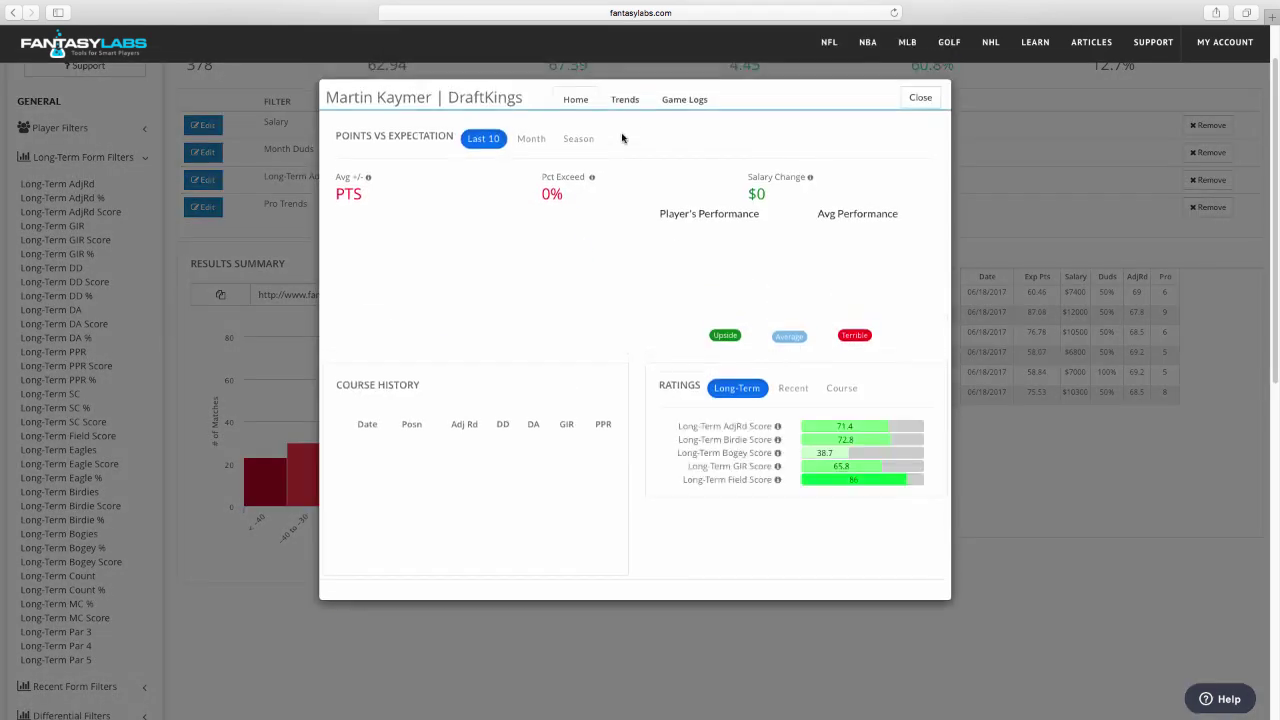
{"action": "left_click", "coordinate": [678, 102]}
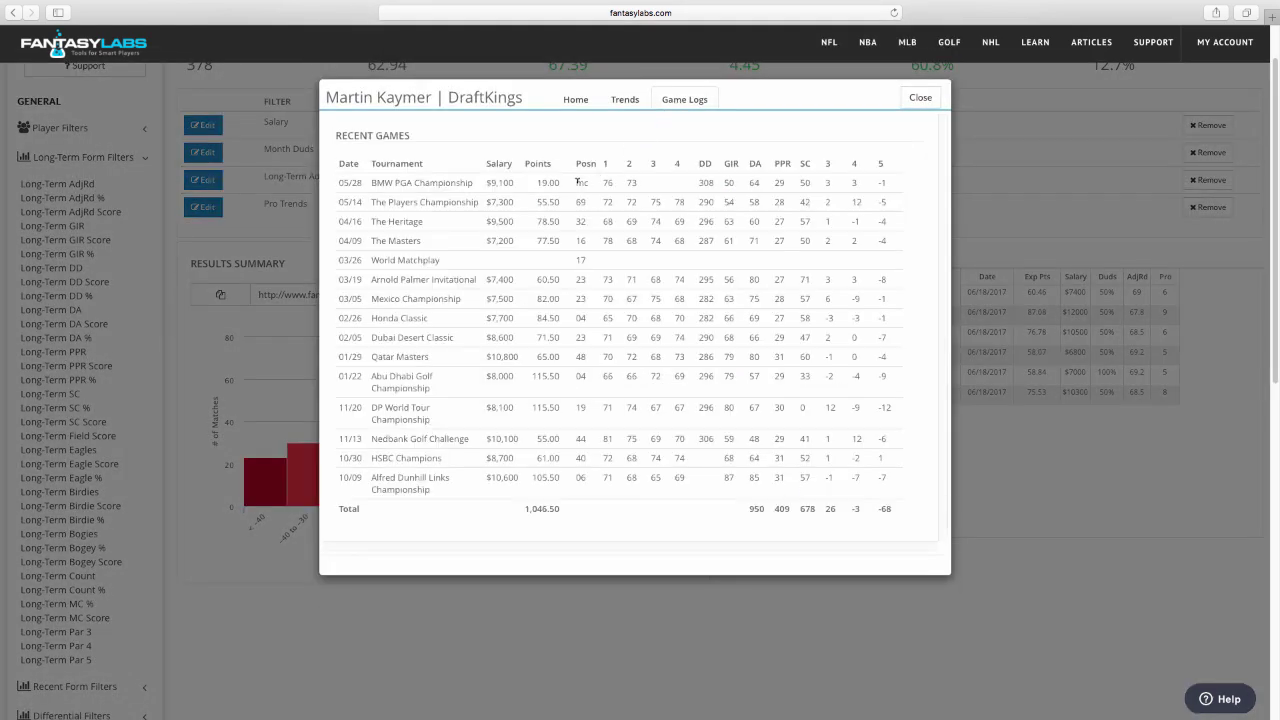
{"action": "left_click_drag", "start_coordinate": [577, 181], "coordinate": [636, 182]}
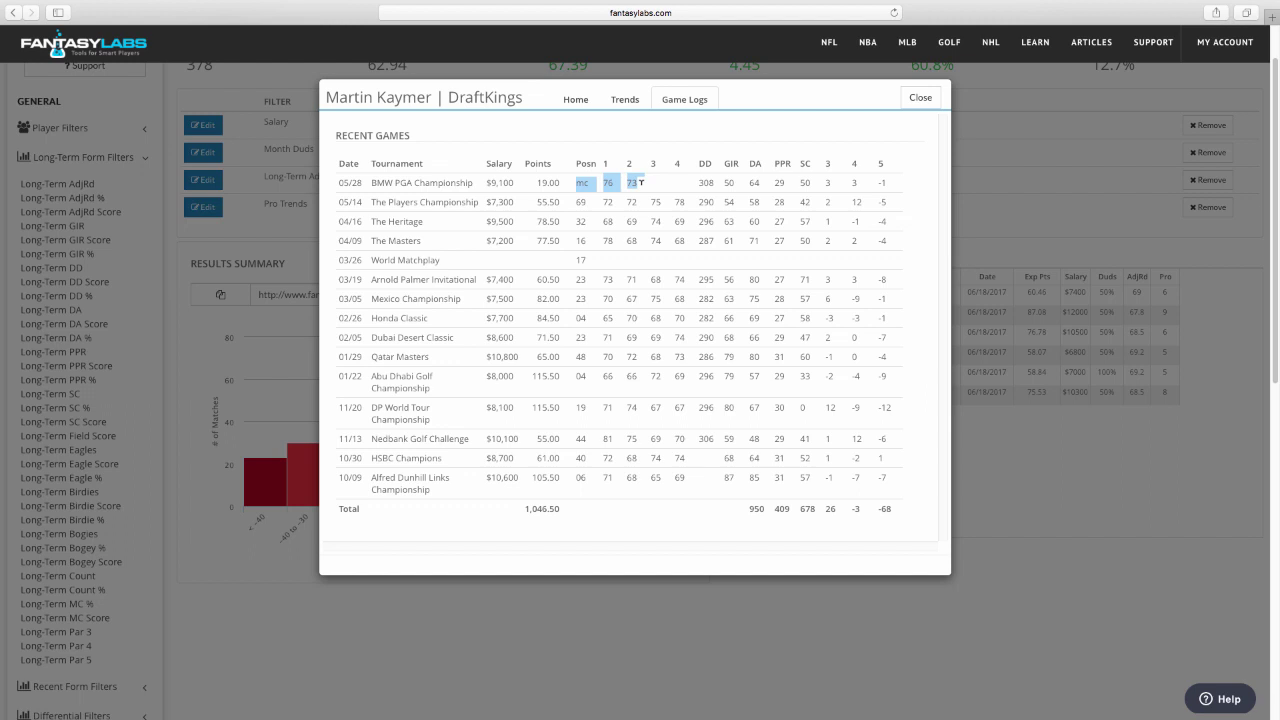
{"action": "left_click", "coordinate": [641, 183]}
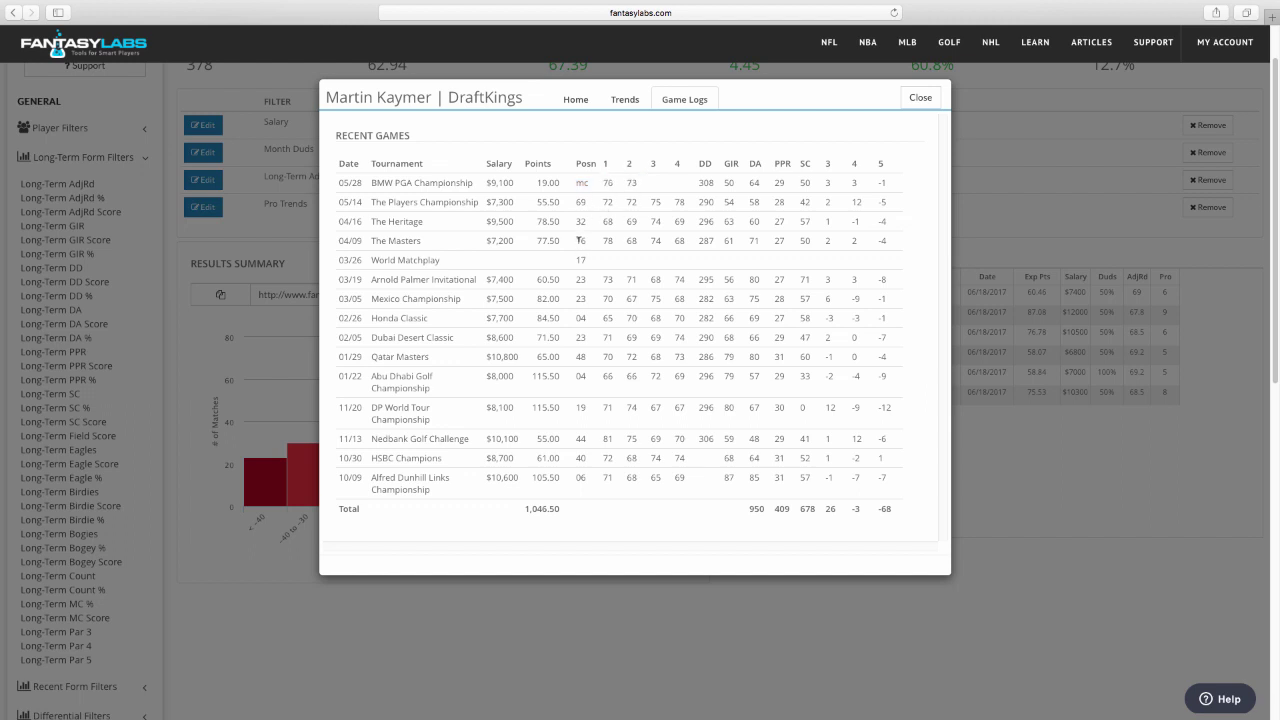
{"action": "left_click_drag", "start_coordinate": [599, 240], "coordinate": [617, 206]}
{"action": "left_click", "coordinate": [620, 210]}
{"action": "left_click", "coordinate": [920, 97]}
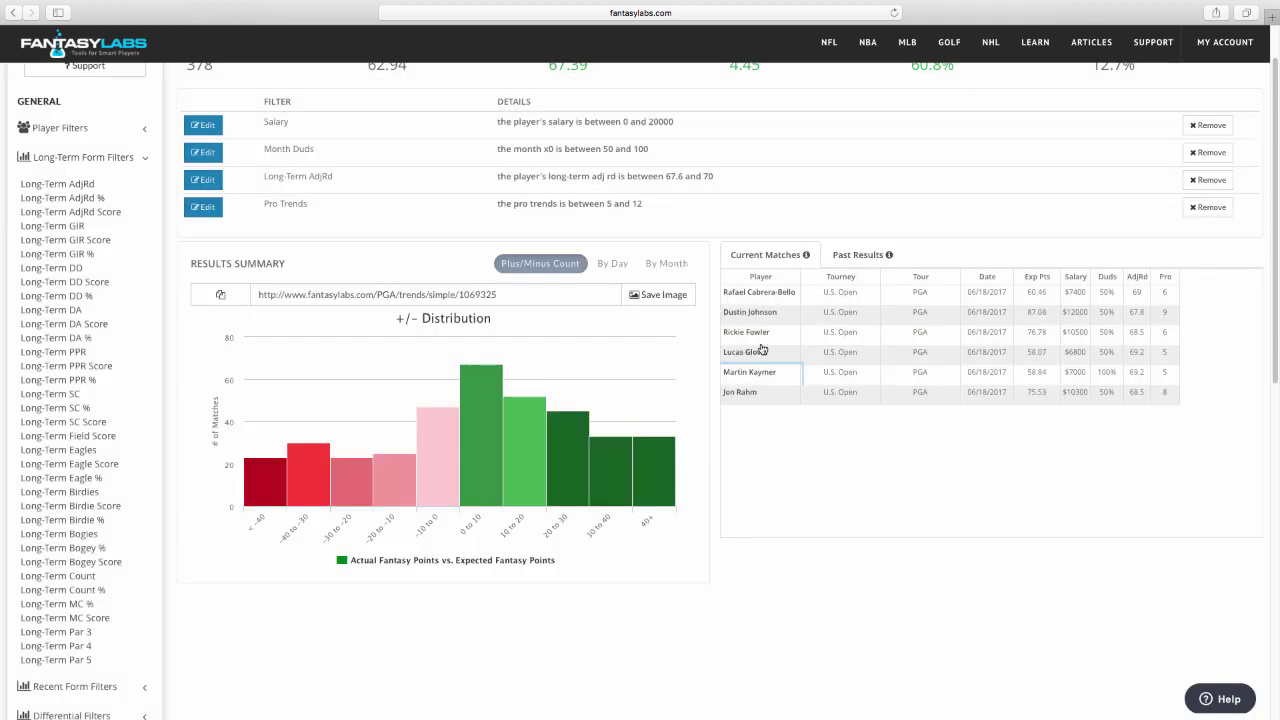
Step: Review Jon Rahm's game log for his Memorial Tournament and Players Championship results, and return to the trend overview
{"action": "left_click", "coordinate": [745, 396]}
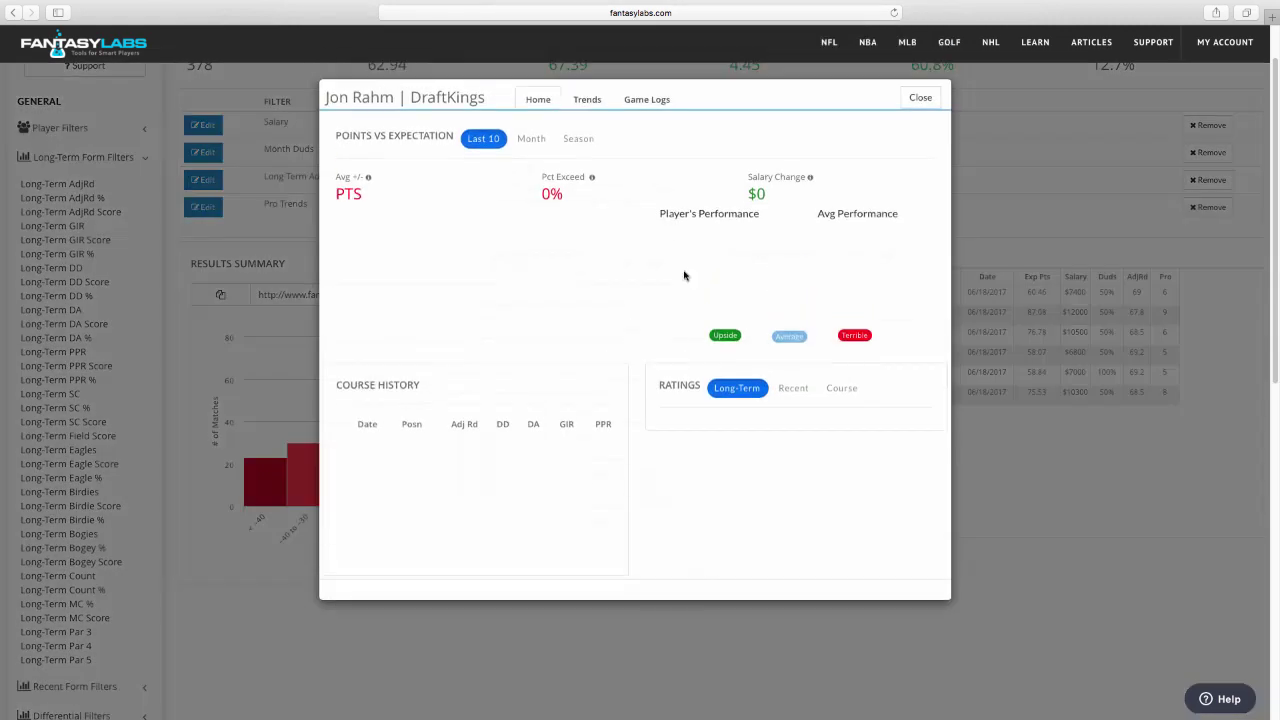
{"action": "left_click", "coordinate": [645, 99]}
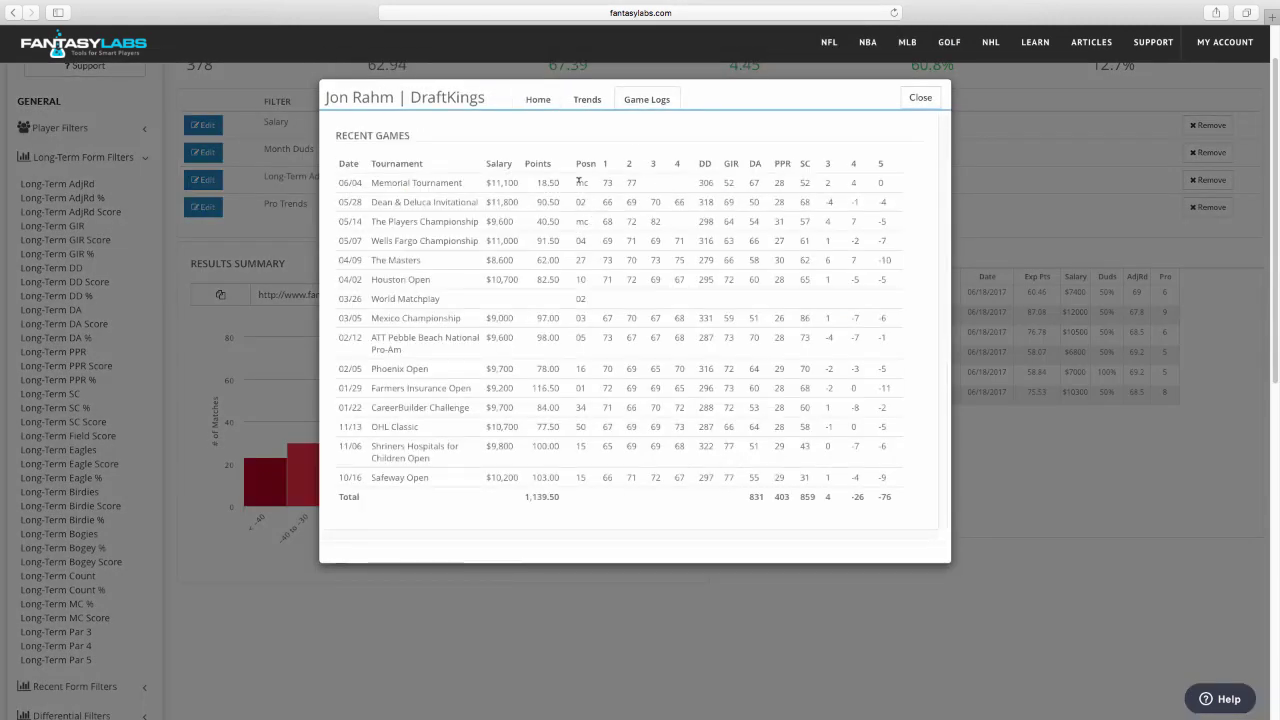
{"action": "left_click_drag", "start_coordinate": [577, 182], "coordinate": [640, 184]}
{"action": "left_click_drag", "start_coordinate": [571, 224], "coordinate": [661, 220]}
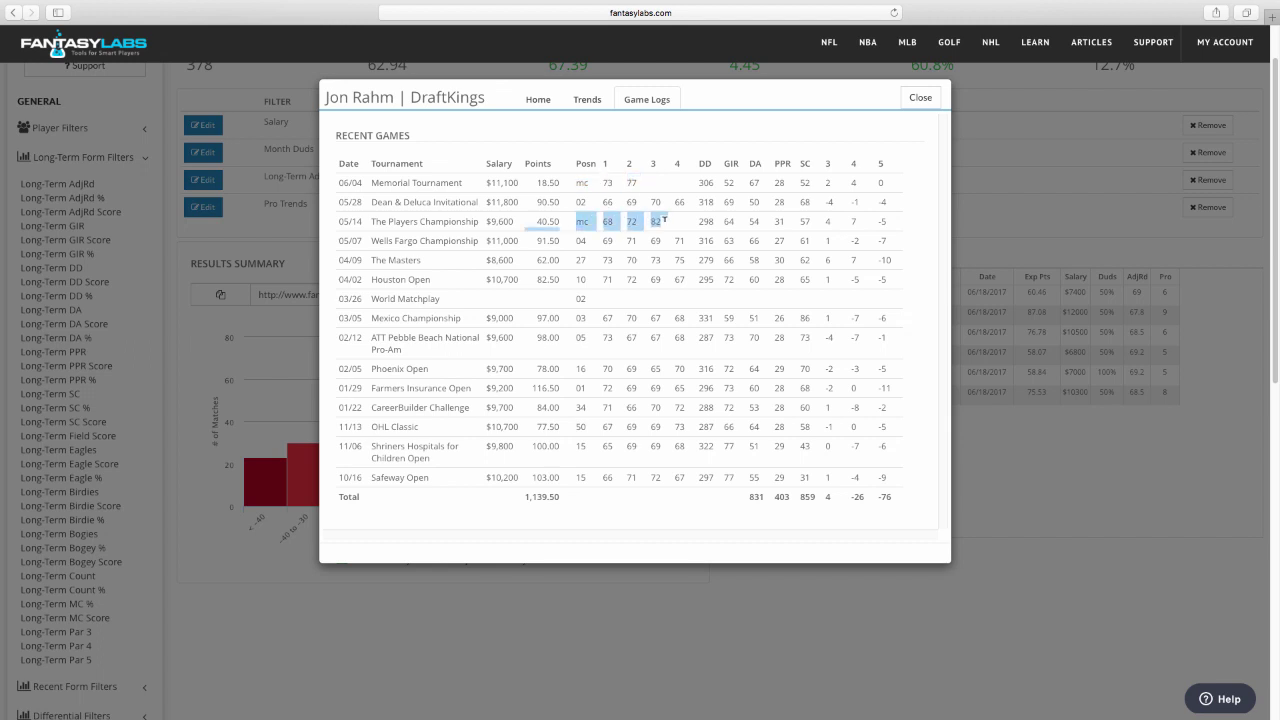
{"action": "left_click", "coordinate": [664, 220]}
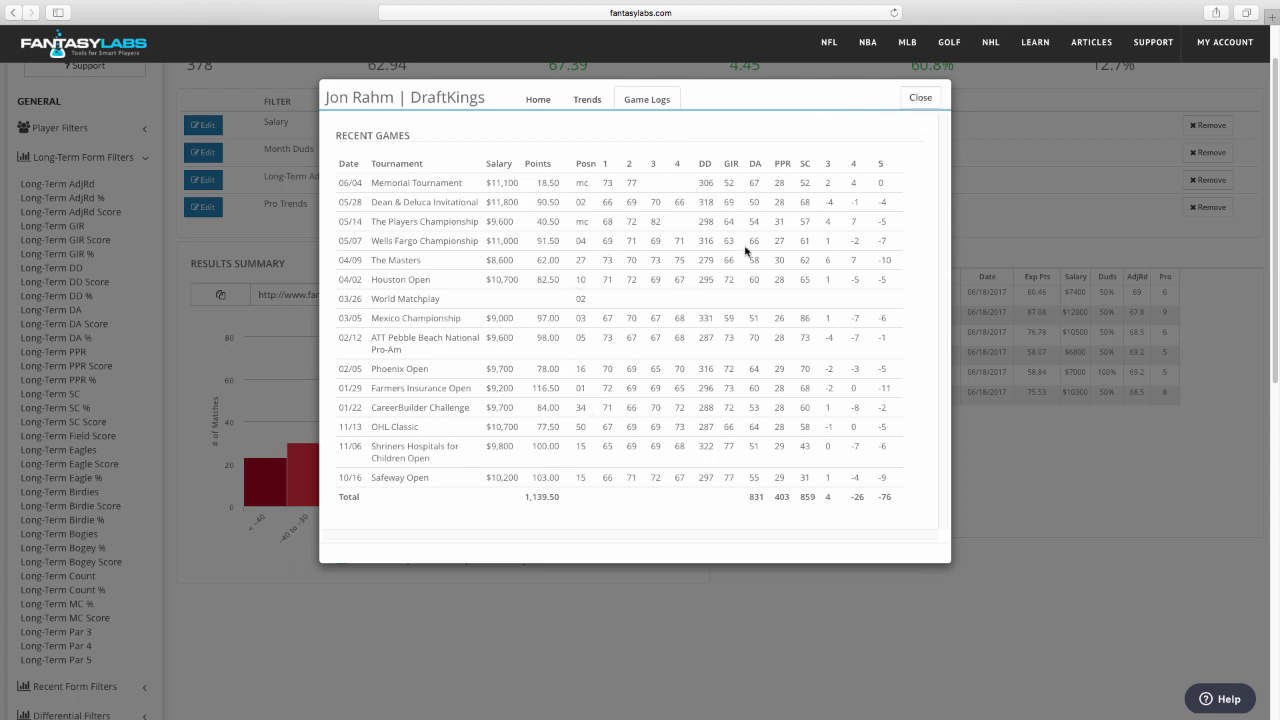
{"action": "left_click", "coordinate": [920, 97]}
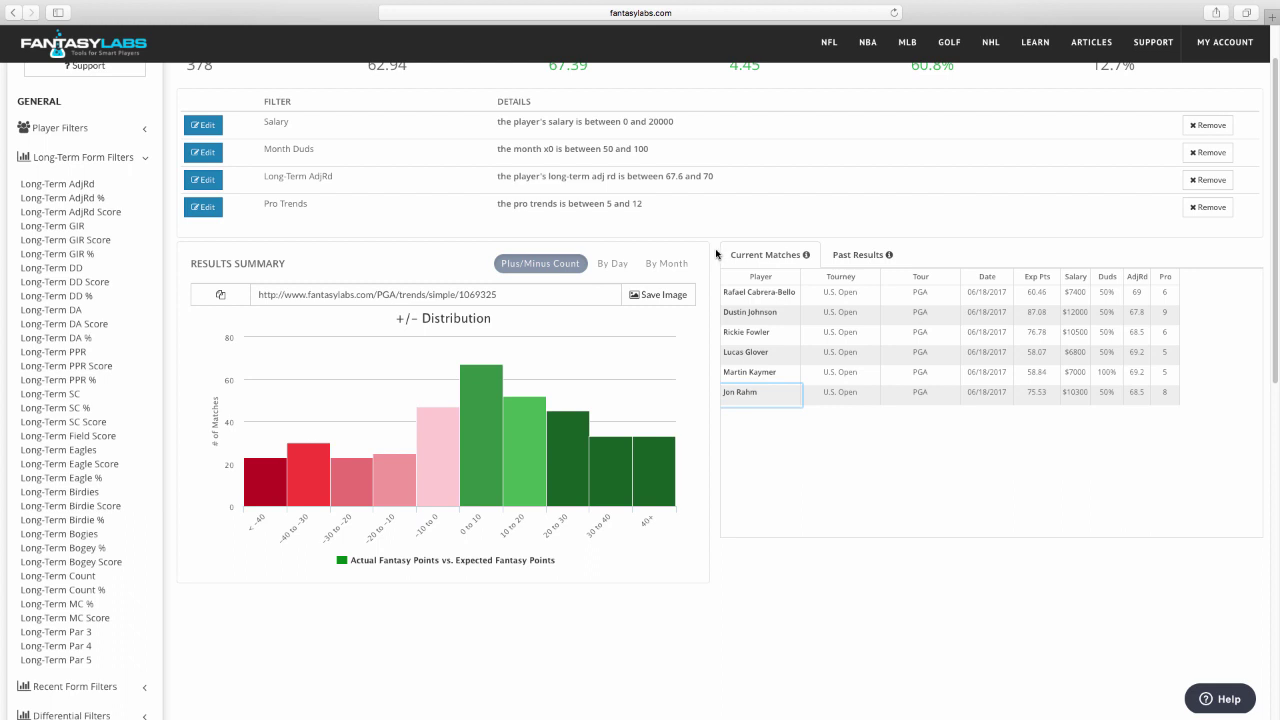
{"action": "scroll", "coordinate": [756, 365], "scroll_direction": "up", "scroll_amount": 2}
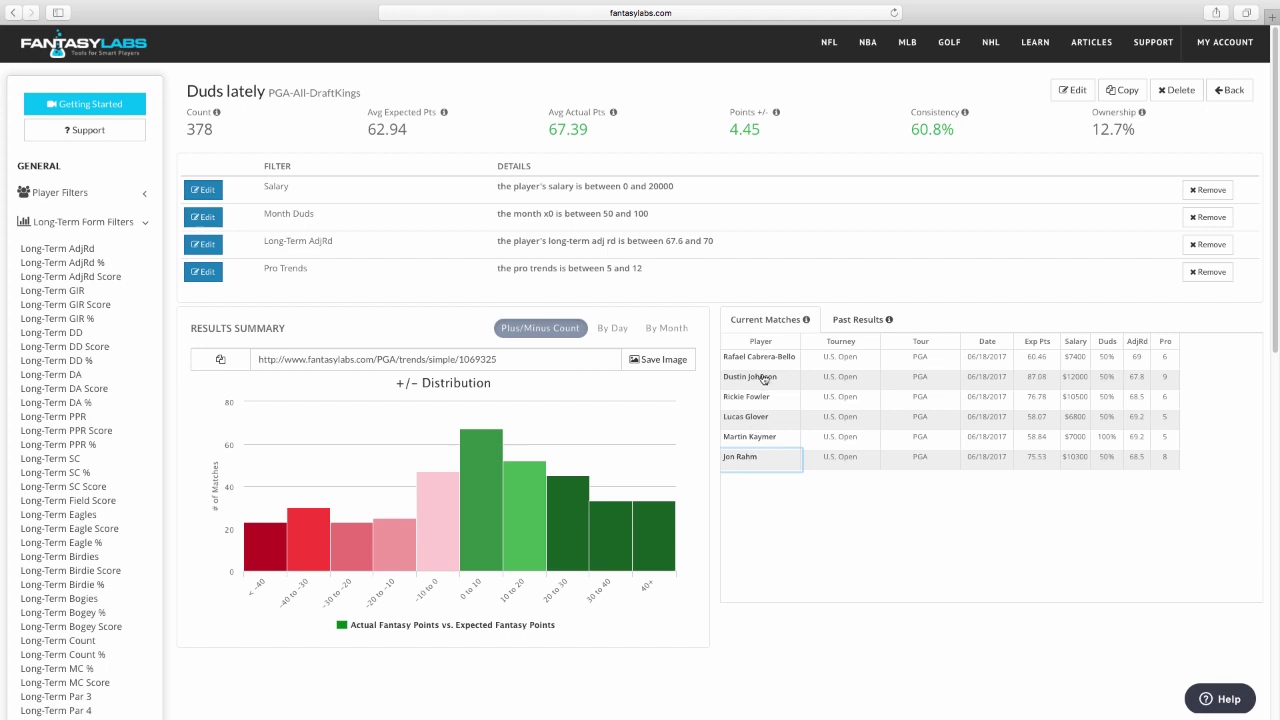